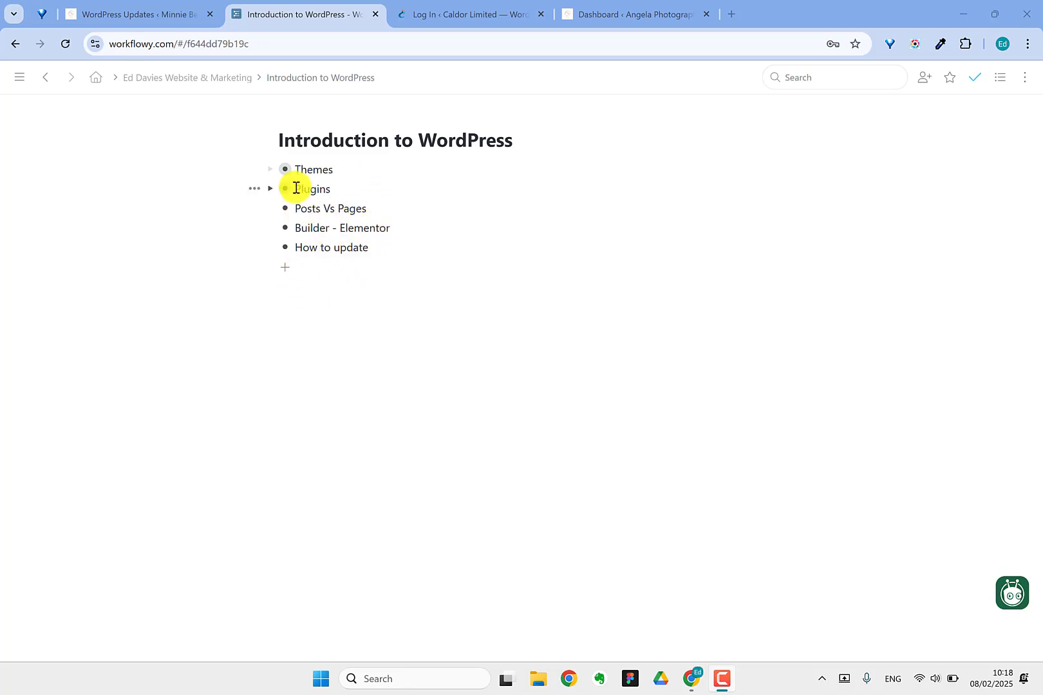
Step: View the Themes notes in the WordPress outline, and open the installed plugins list in the Angela Photography site's admin
click(284, 169)
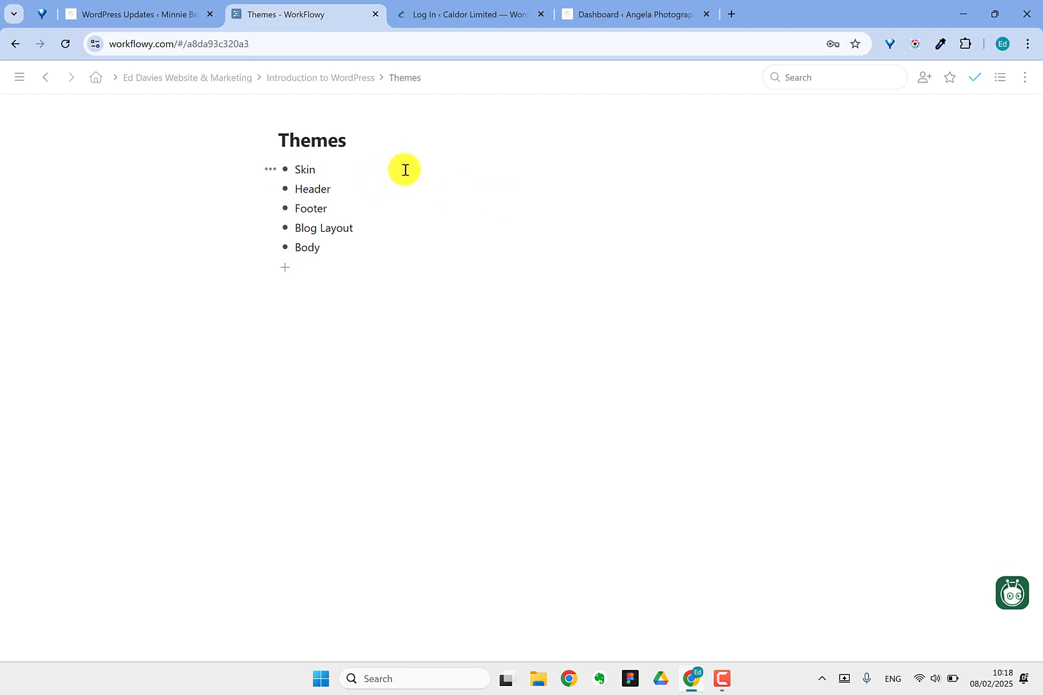
click(621, 13)
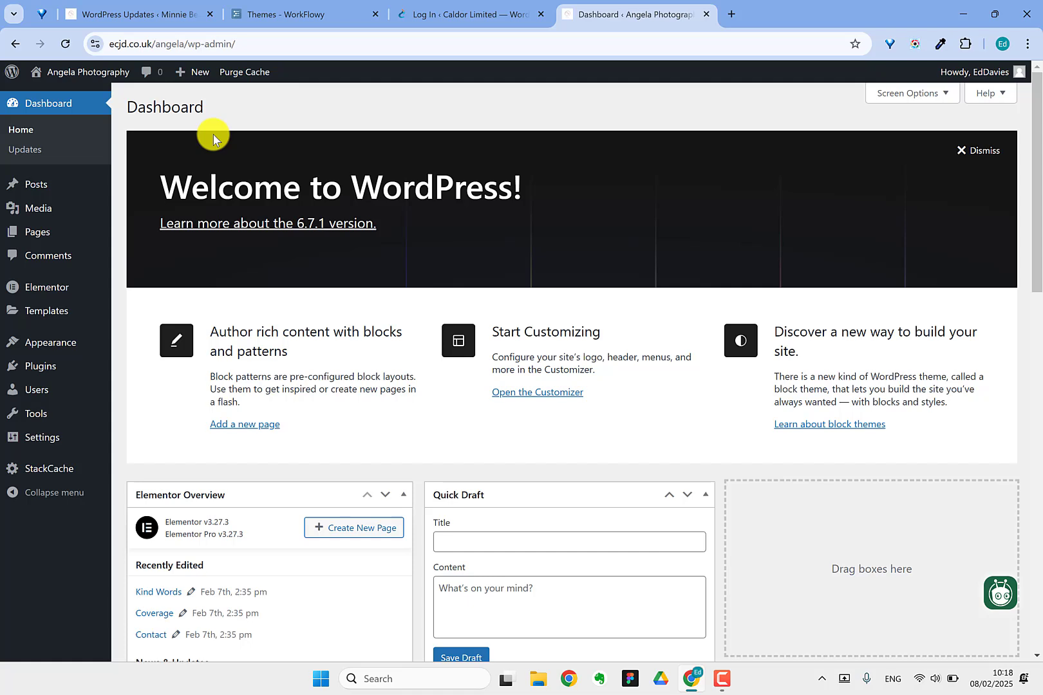
mouse_move(86, 372)
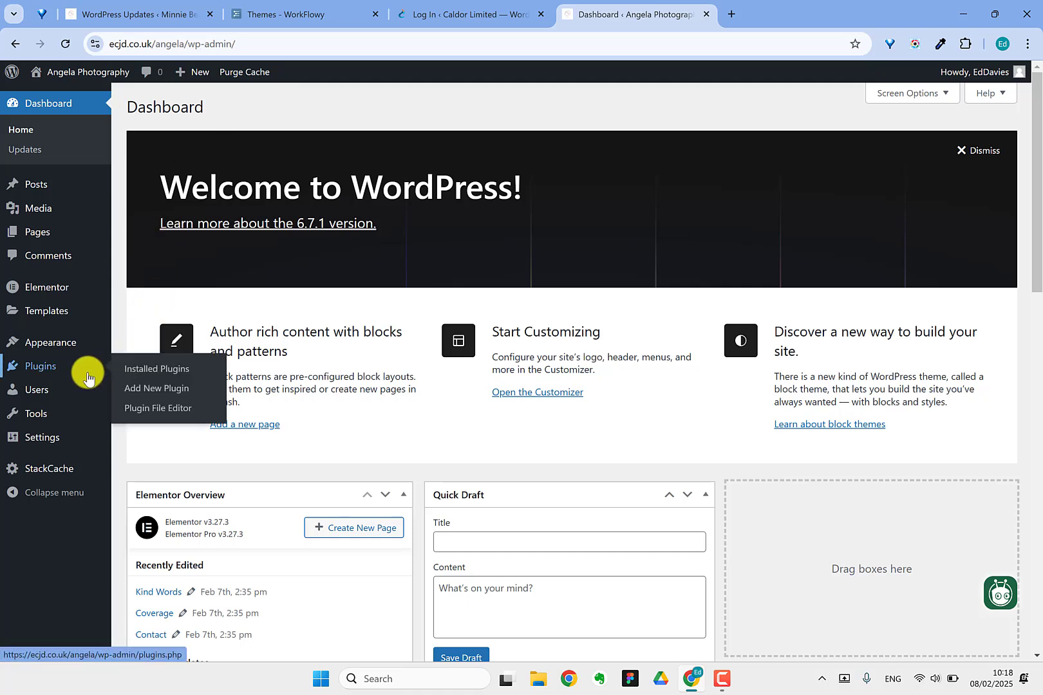
click(154, 369)
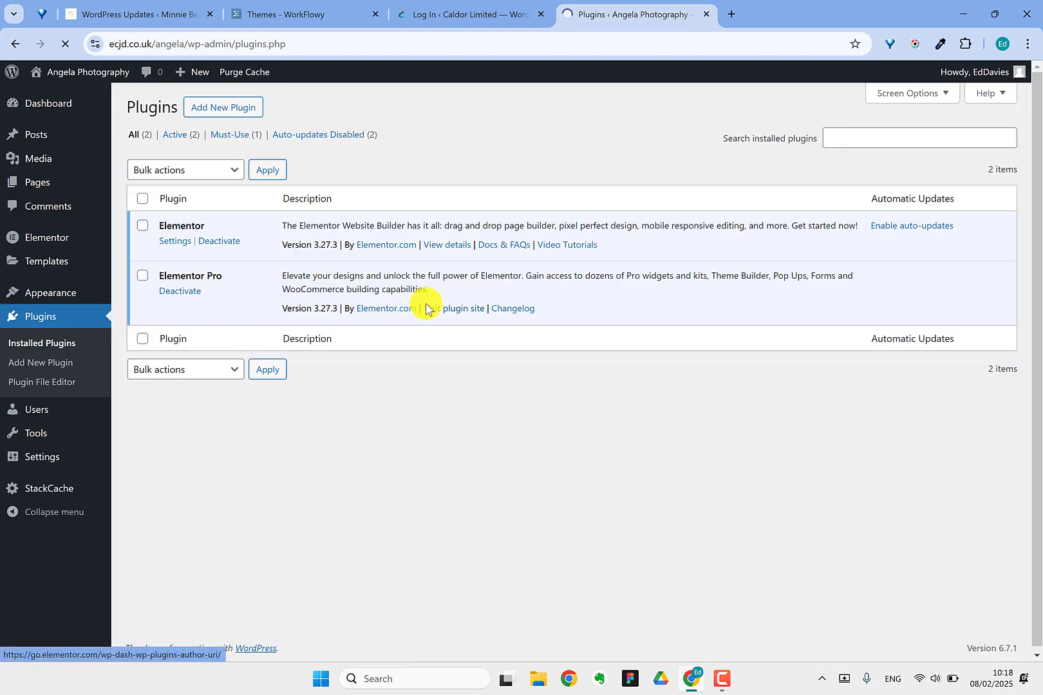
Step: Bulk-deactivate both installed plugins, Elementor and Elementor Pro
click(193, 171)
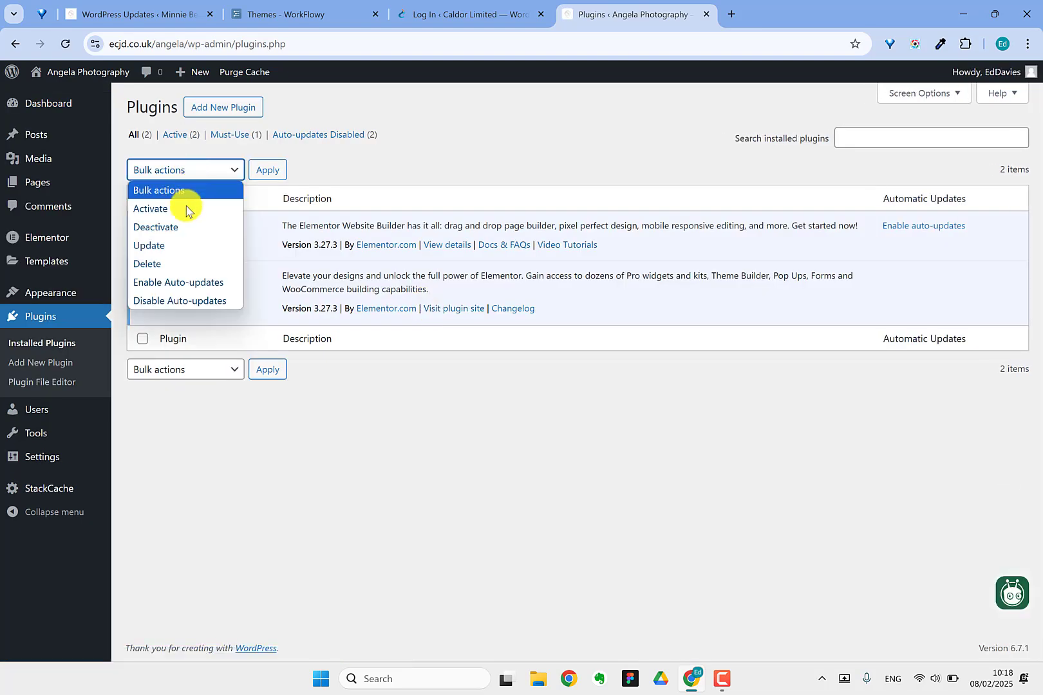
click(177, 226)
click(267, 170)
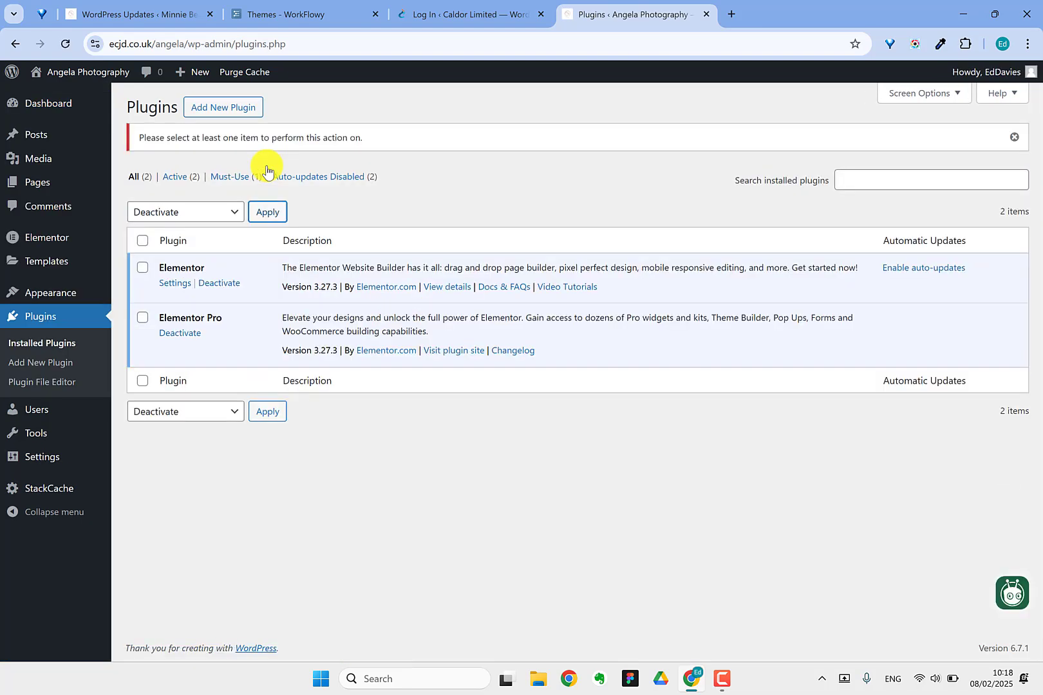
click(142, 240)
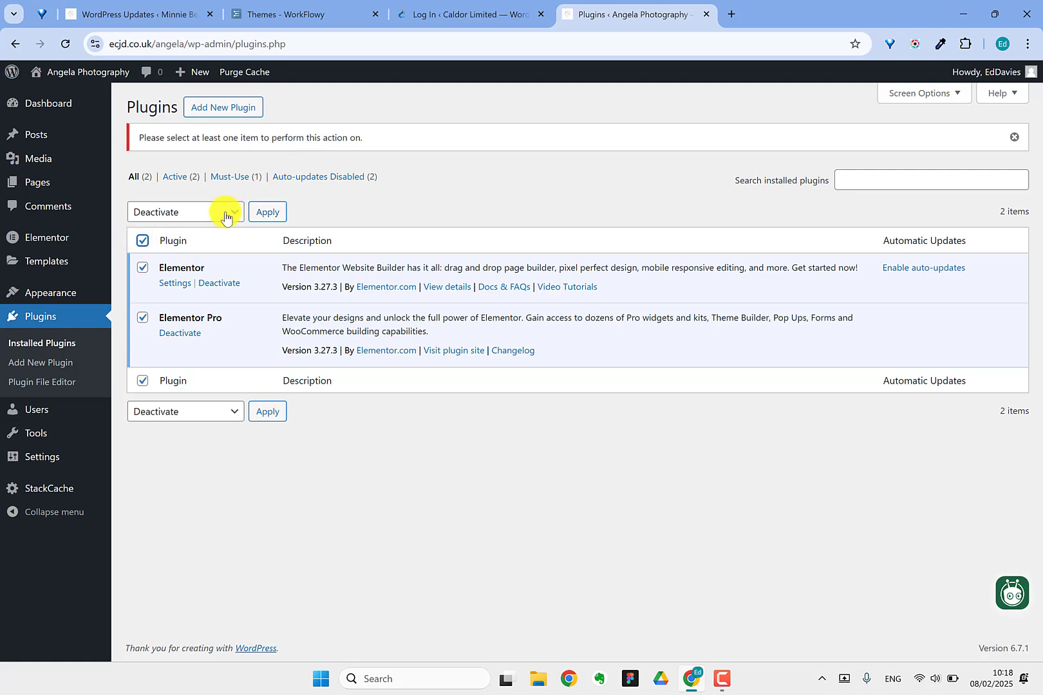
click(258, 214)
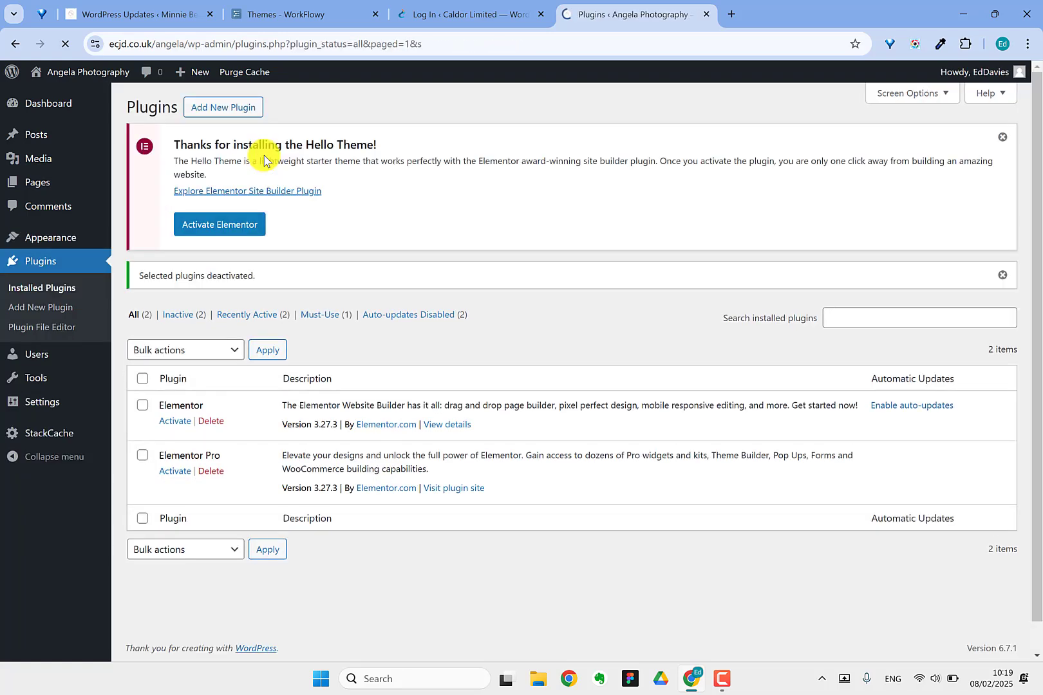
Step: Open the site's installed themes and show a live preview of the Author theme
mouse_move(86, 232)
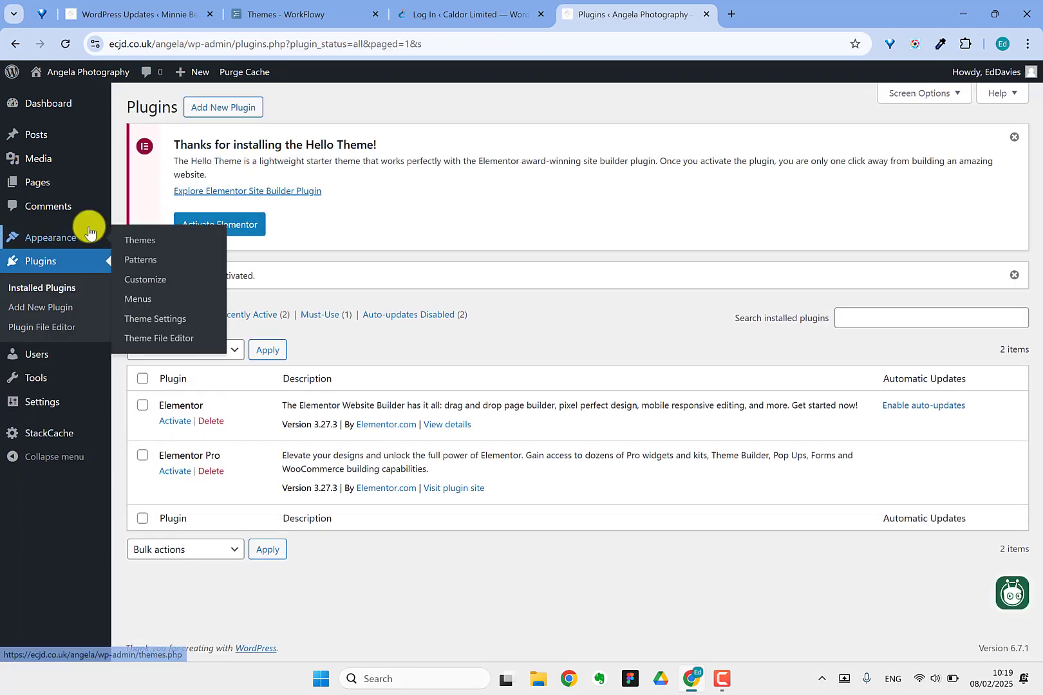
click(150, 249)
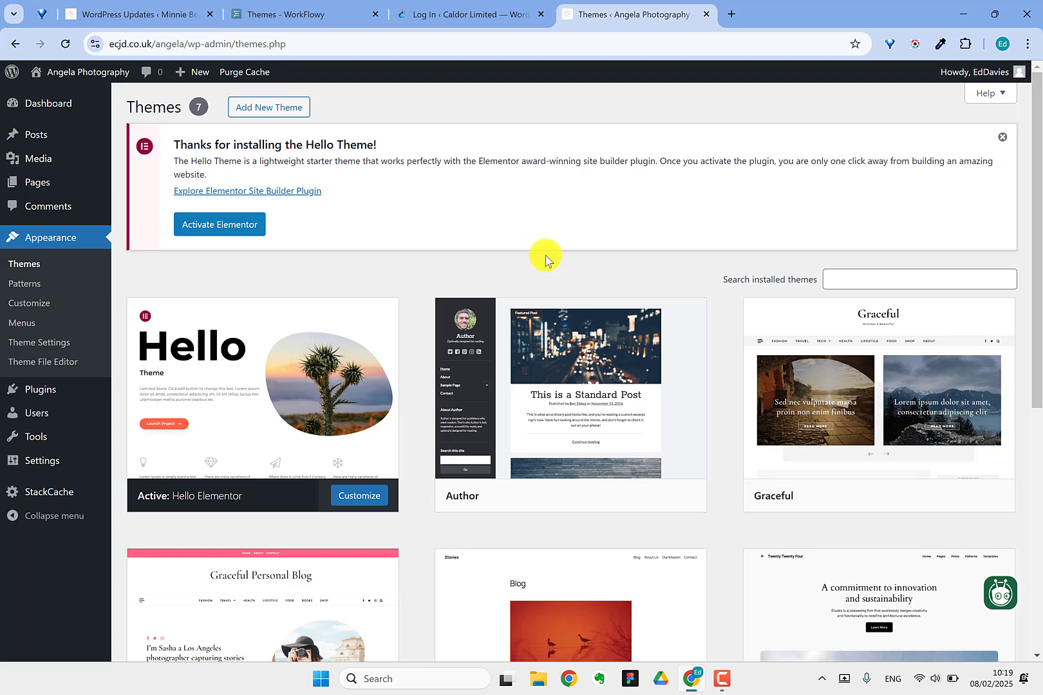
scroll(544, 256, down, 2)
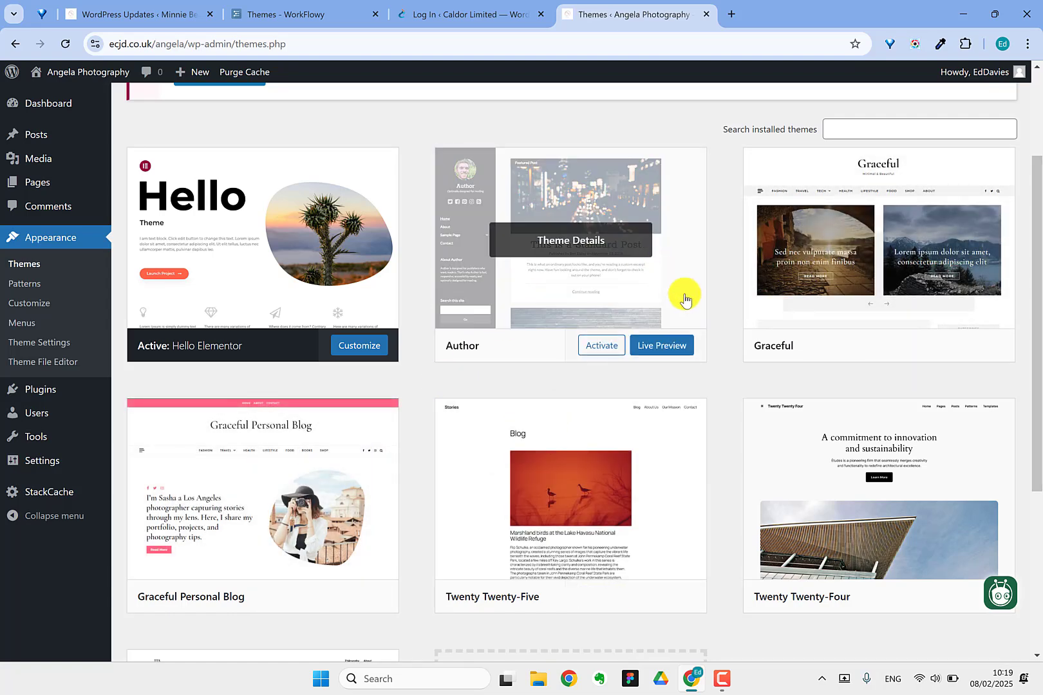
click(667, 351)
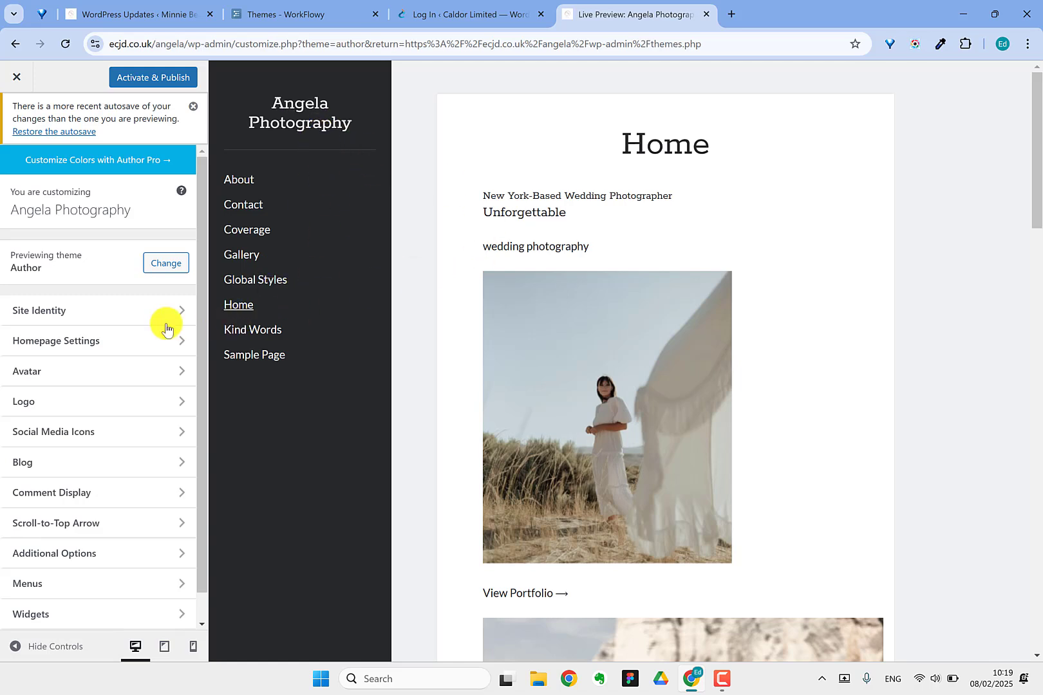
Step: Switch the live preview to the Graceful Personal Blog theme and look over the home page
click(163, 262)
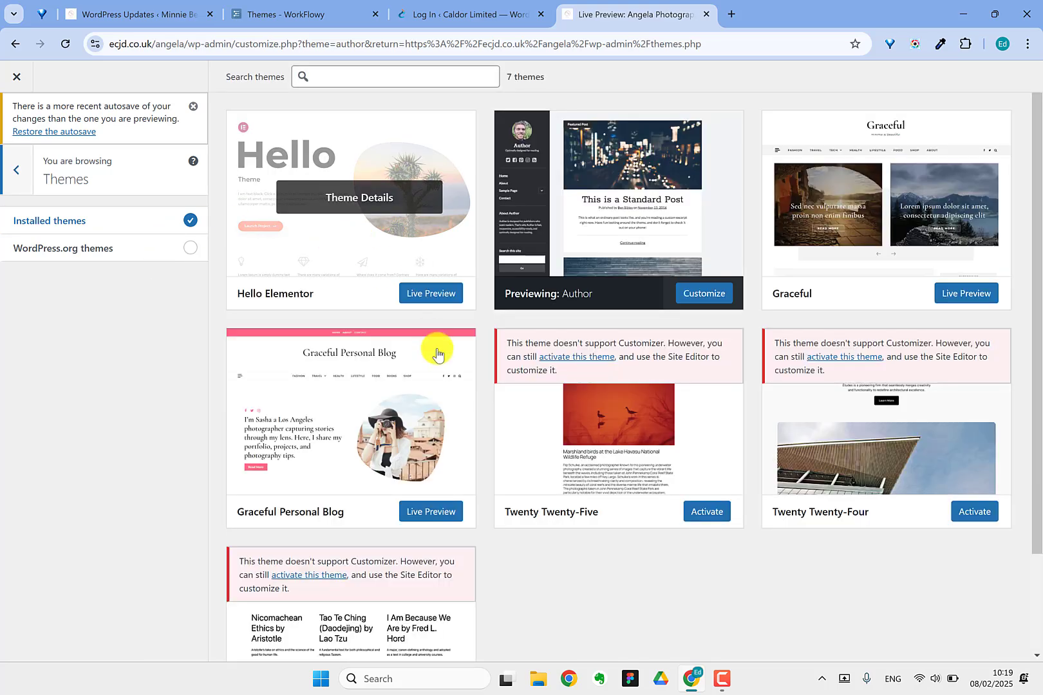
click(378, 425)
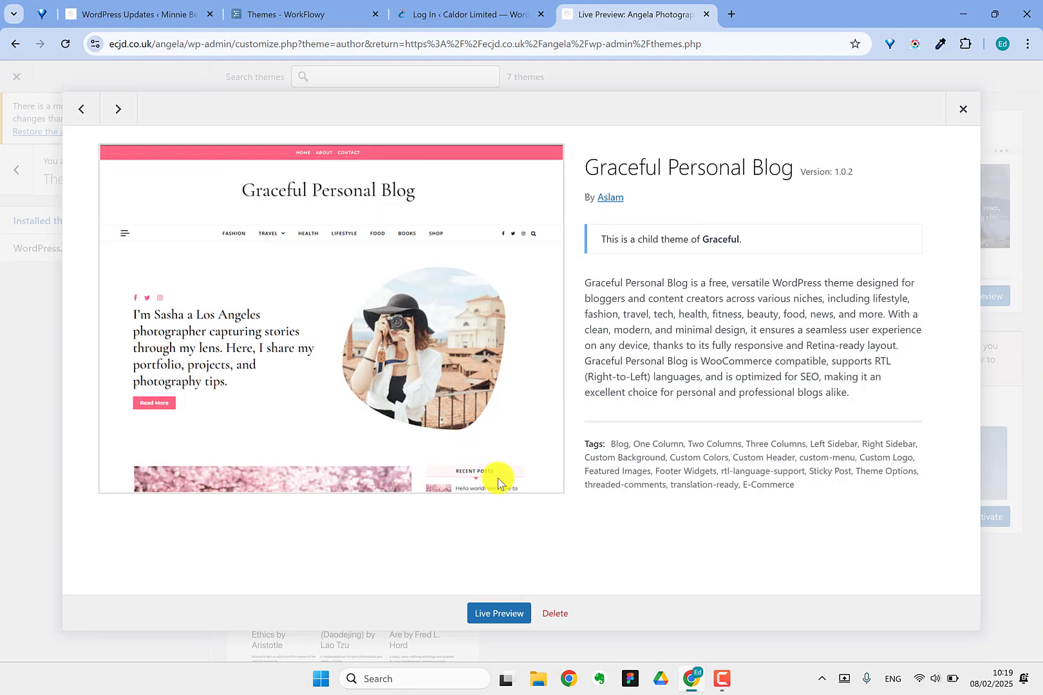
click(497, 611)
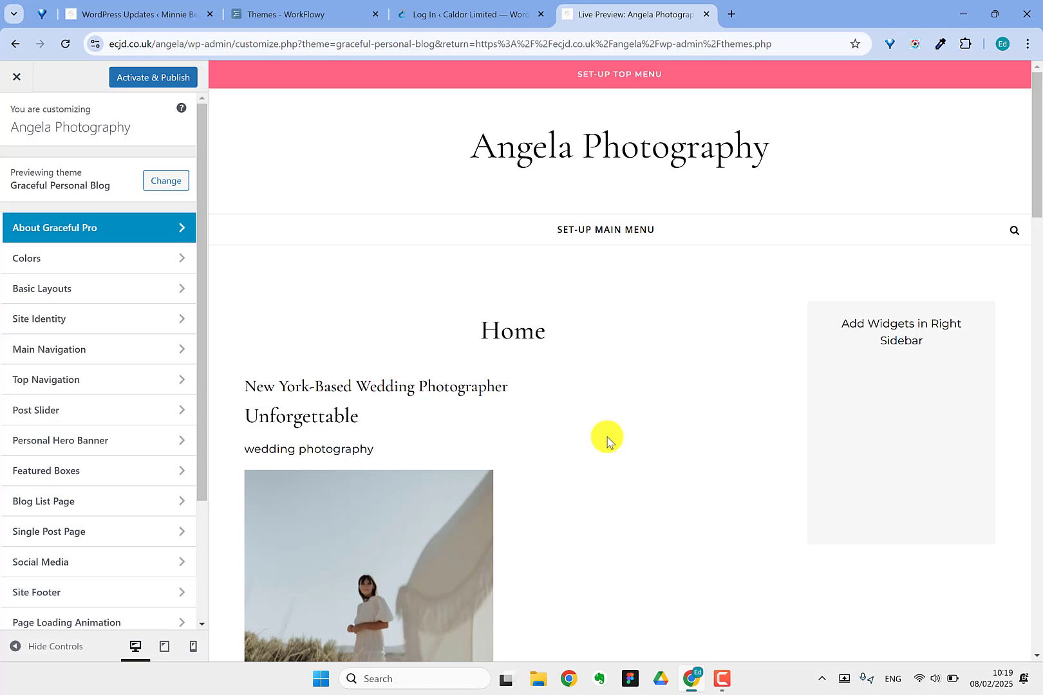
scroll(566, 394, down, 2)
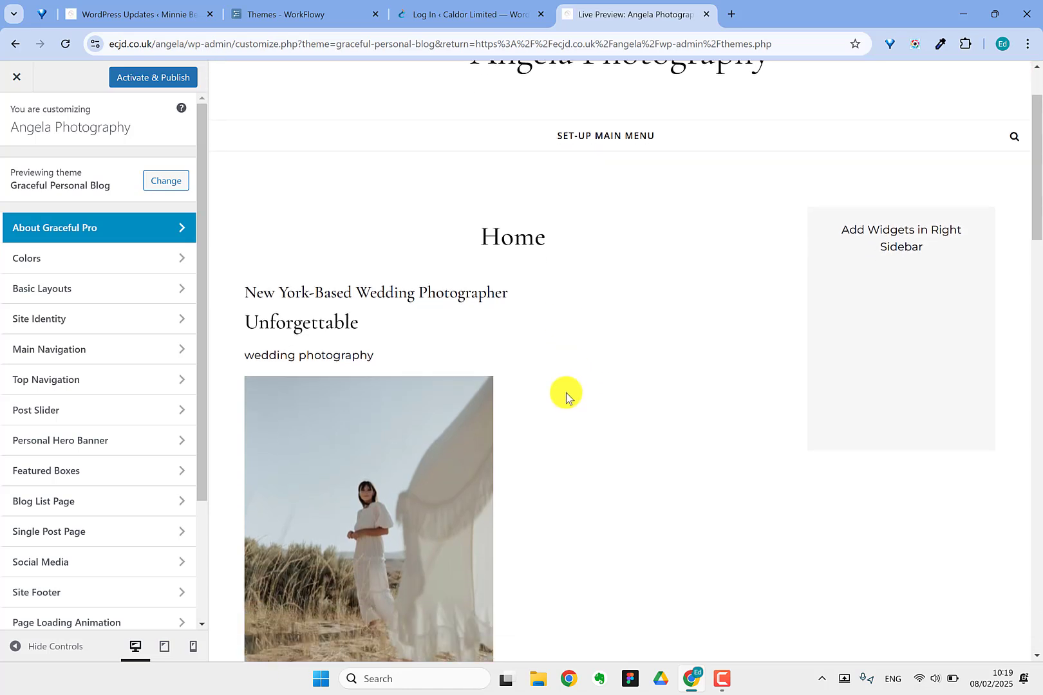
scroll(588, 278, up, 2)
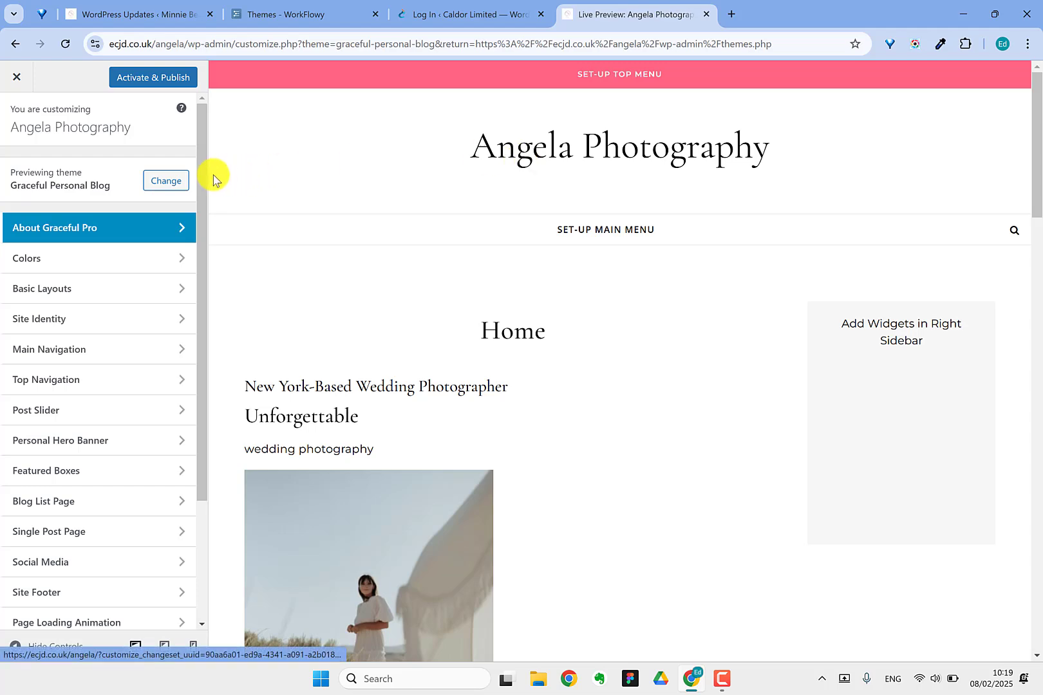
Step: Preview the Graceful theme, examining the home page from header to footer and the theme's Basic Layouts settings
click(152, 183)
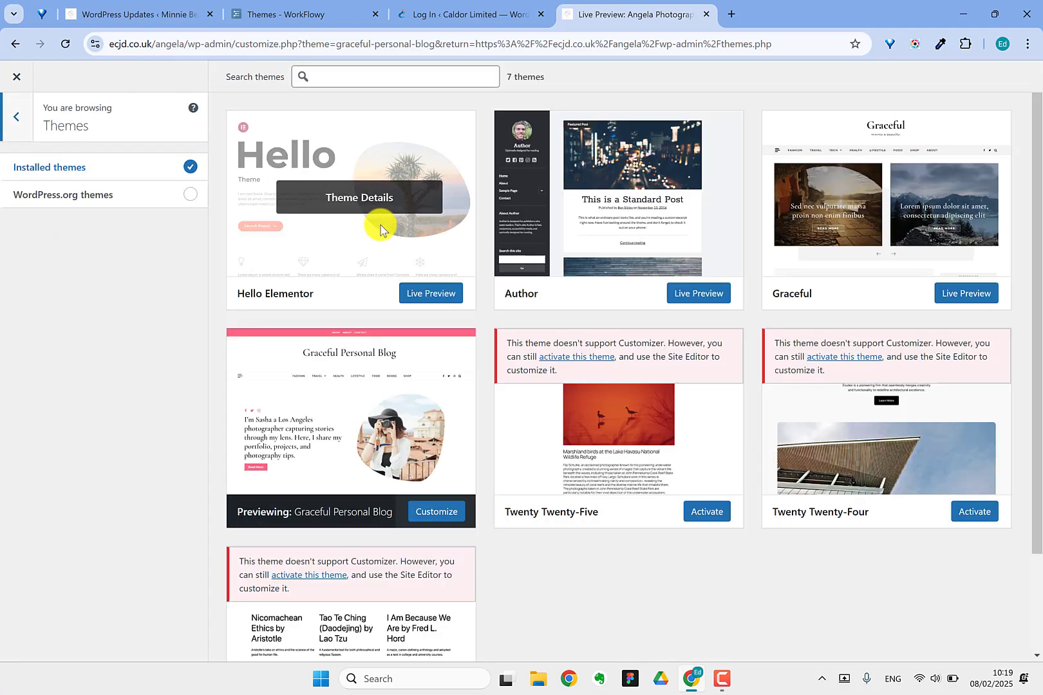
click(965, 293)
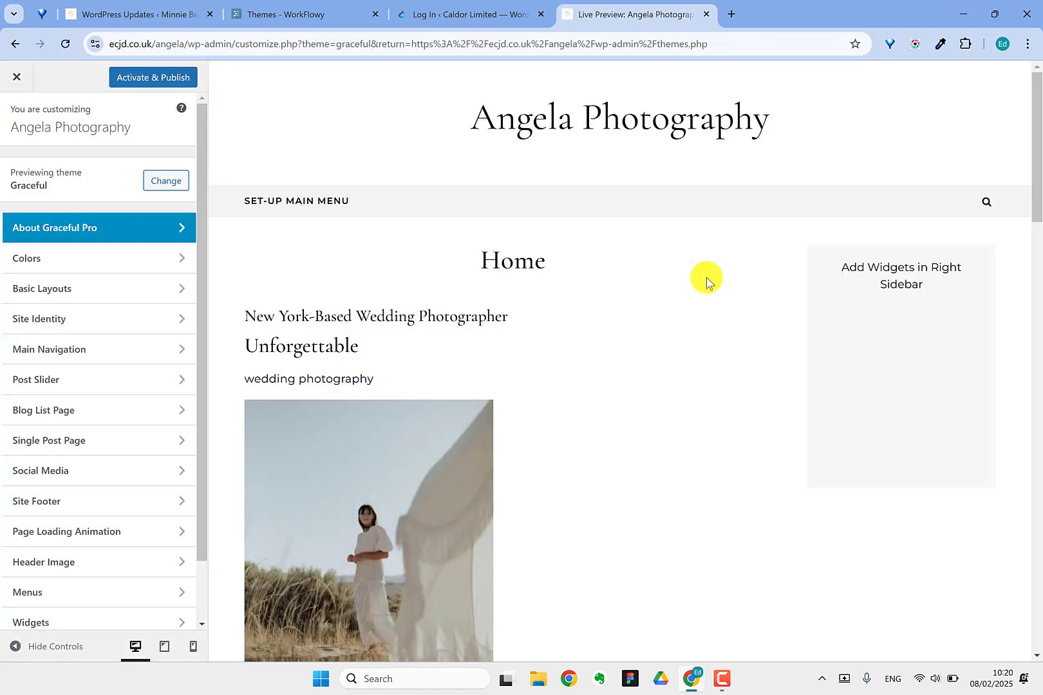
scroll(613, 359, down, 5)
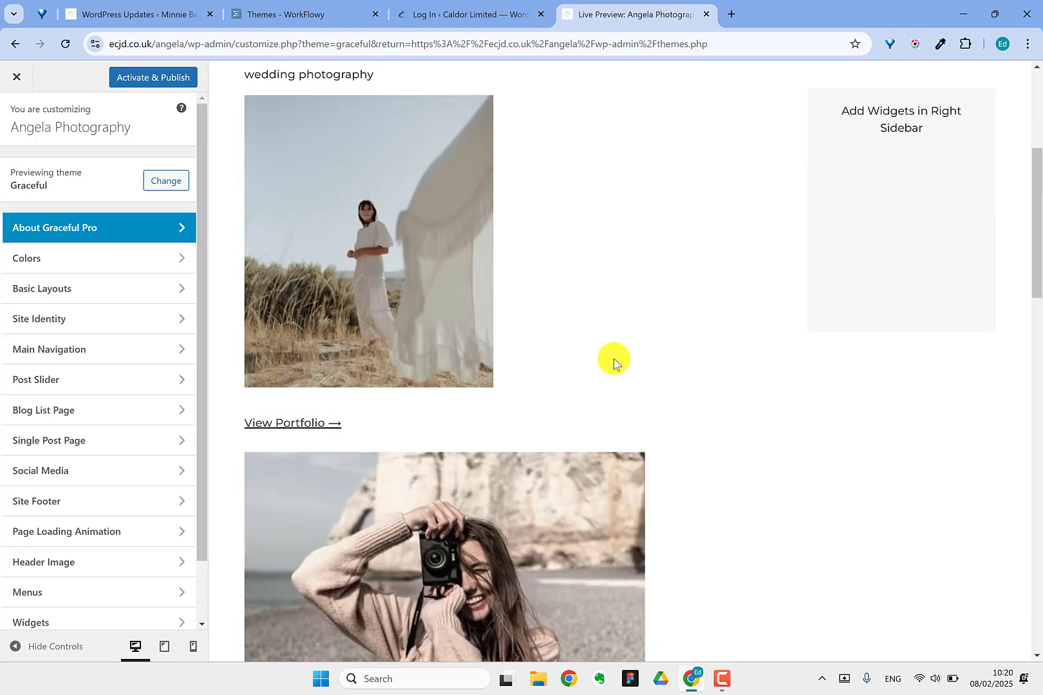
scroll(613, 359, up, 5)
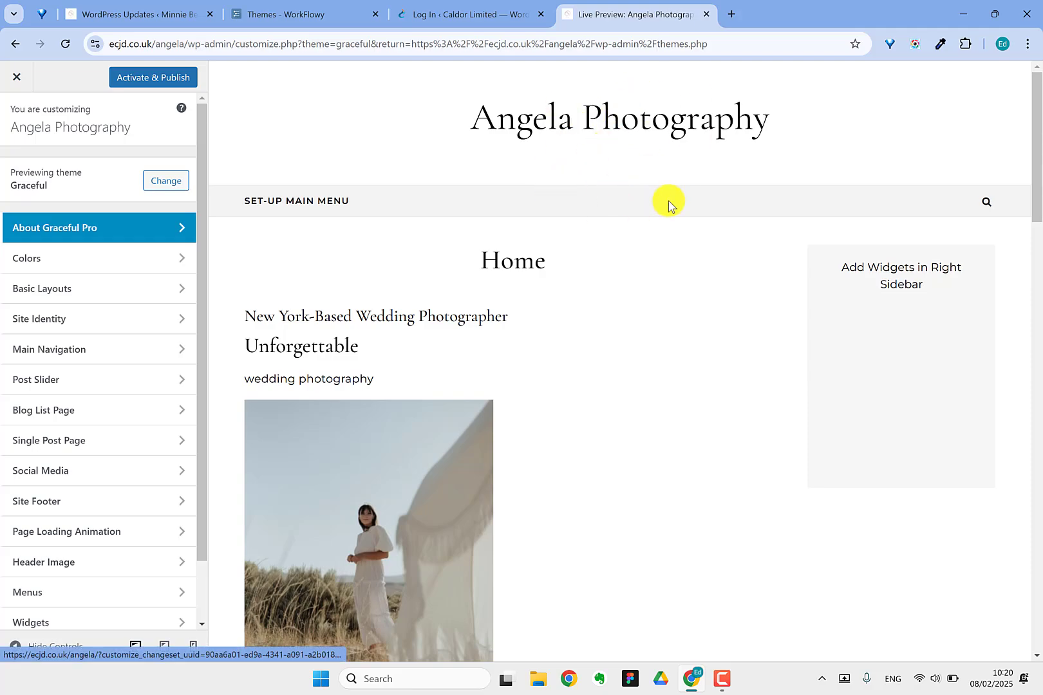
scroll(678, 204, down, 20)
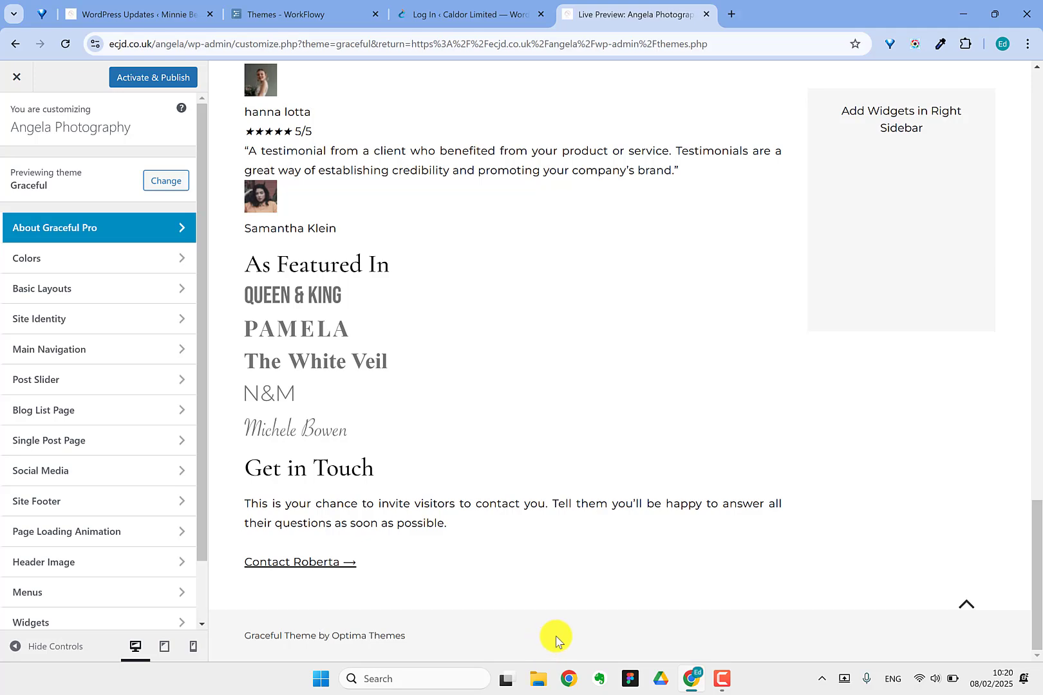
scroll(591, 296, up, 15)
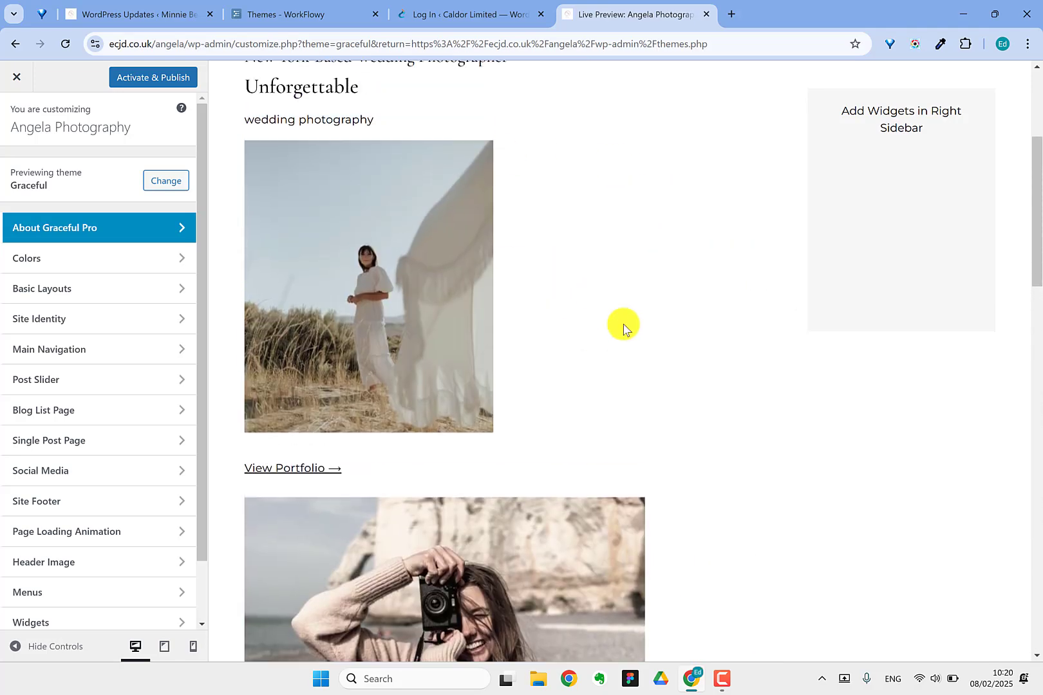
scroll(623, 328, up, 4)
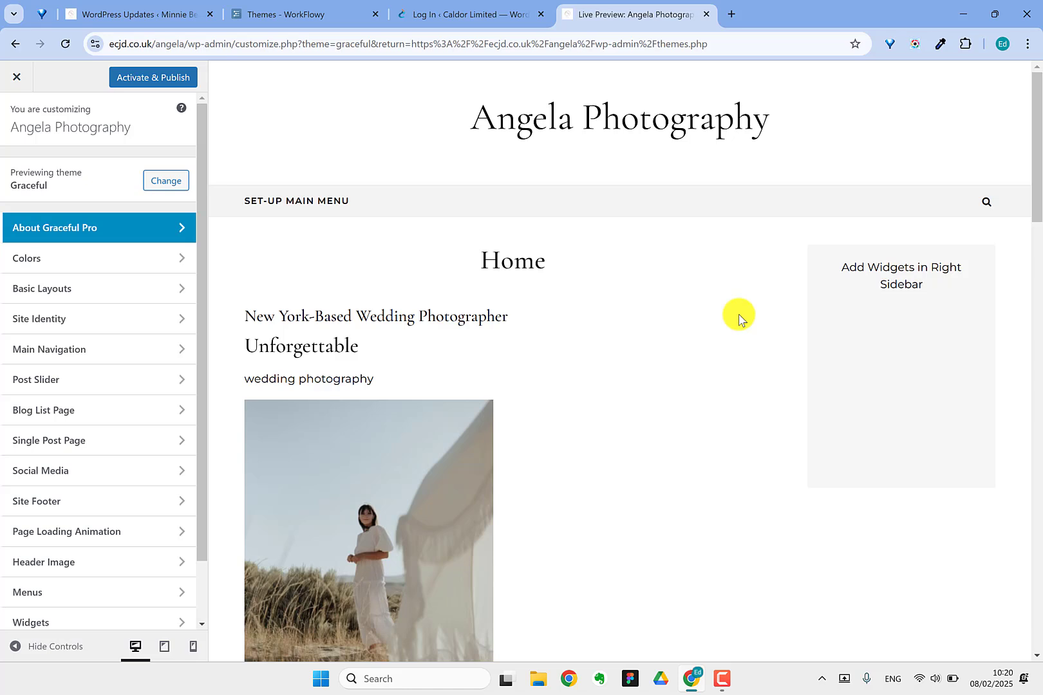
click(78, 287)
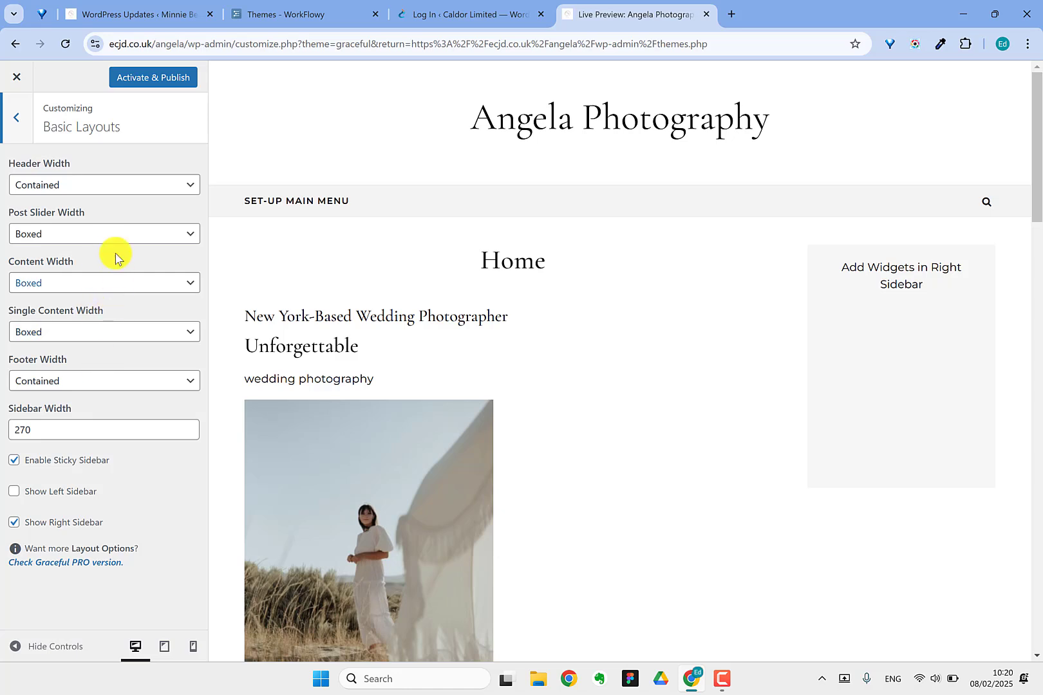
click(17, 118)
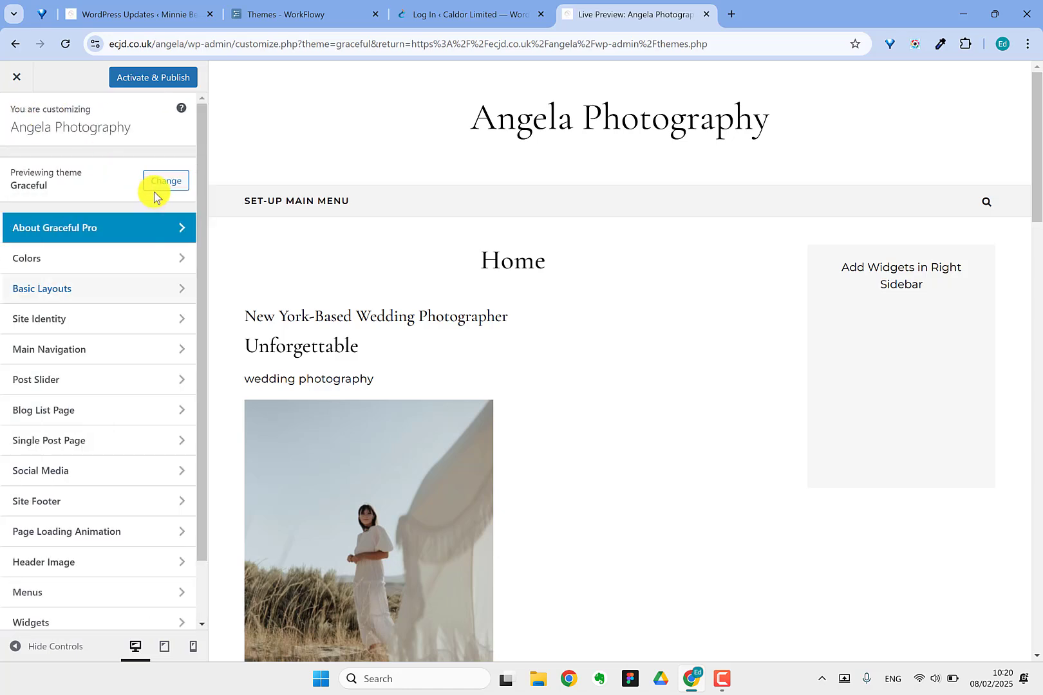
Step: Return the customizer to the Hello Elementor theme and publish it
click(167, 183)
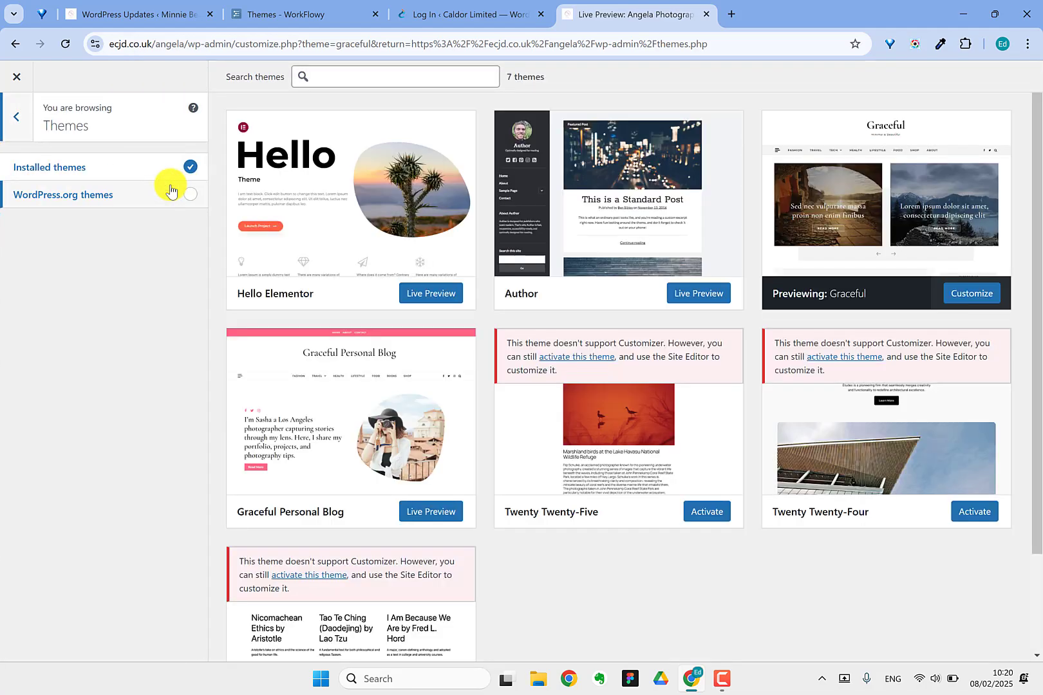
mouse_move(418, 198)
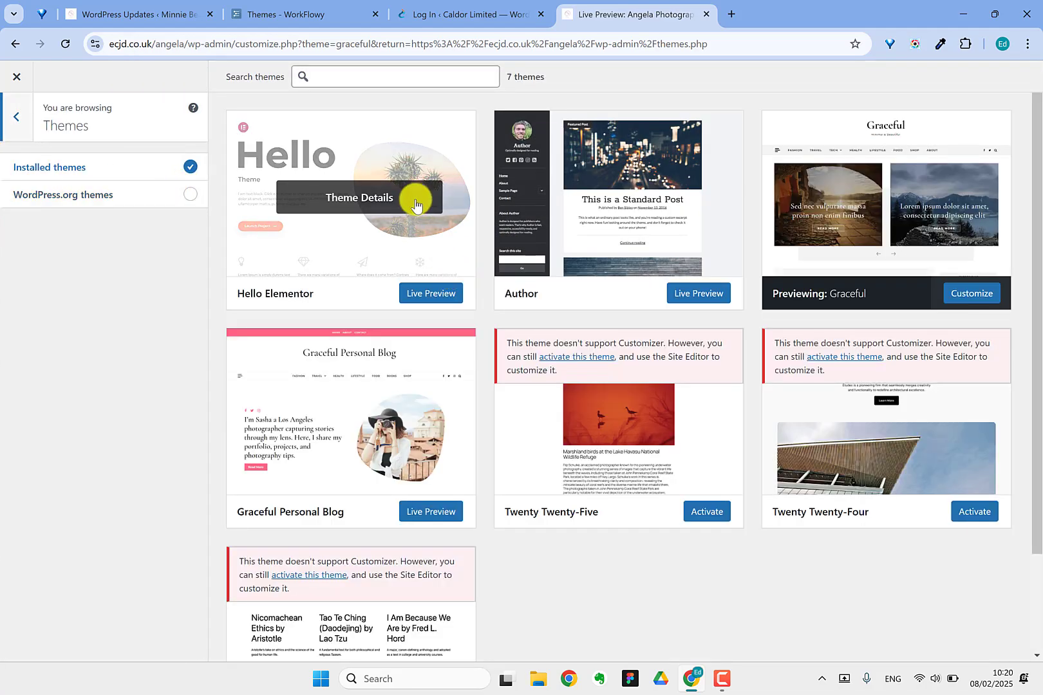
click(433, 294)
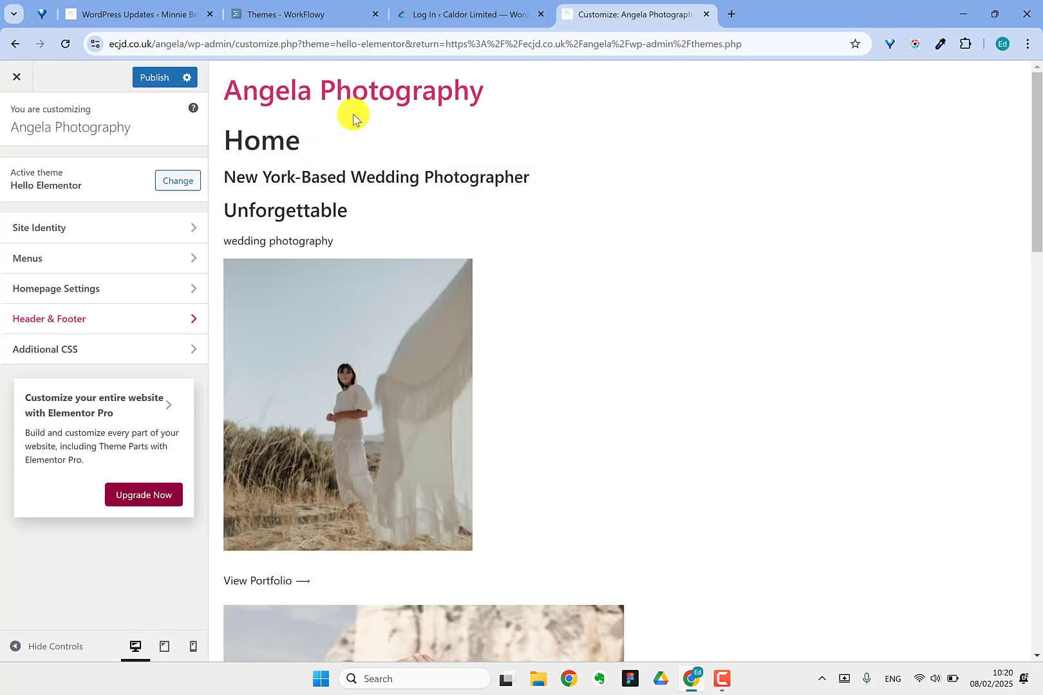
click(153, 77)
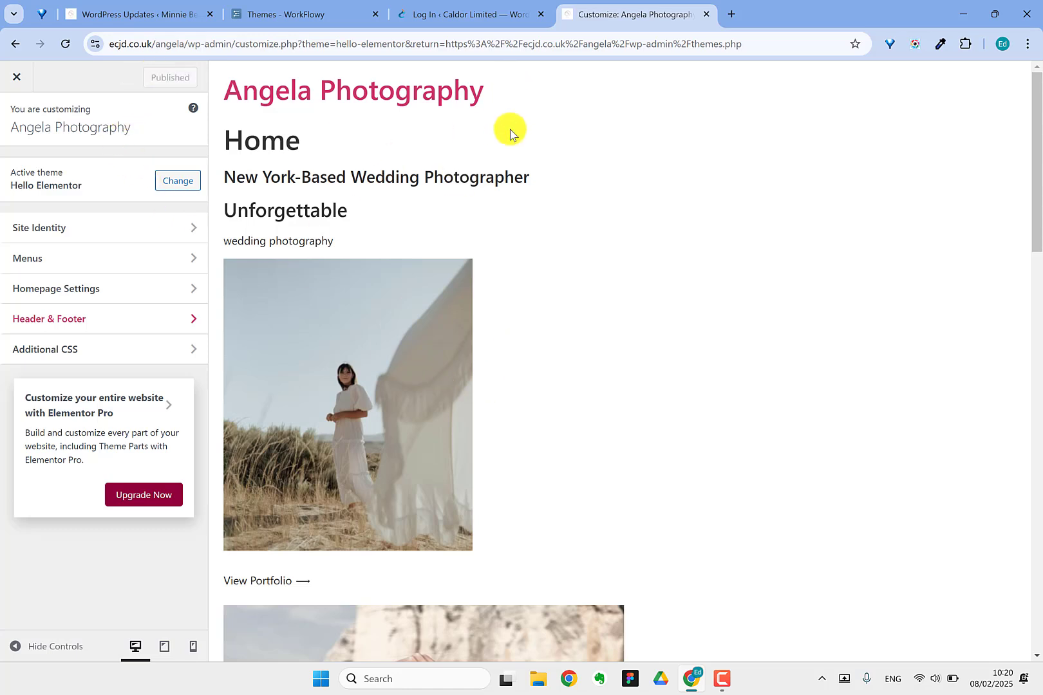
Step: Load the site's public home page by shortening the customizer address to ecjd.co.uk/angela/
drag(188, 44, 1036, 27)
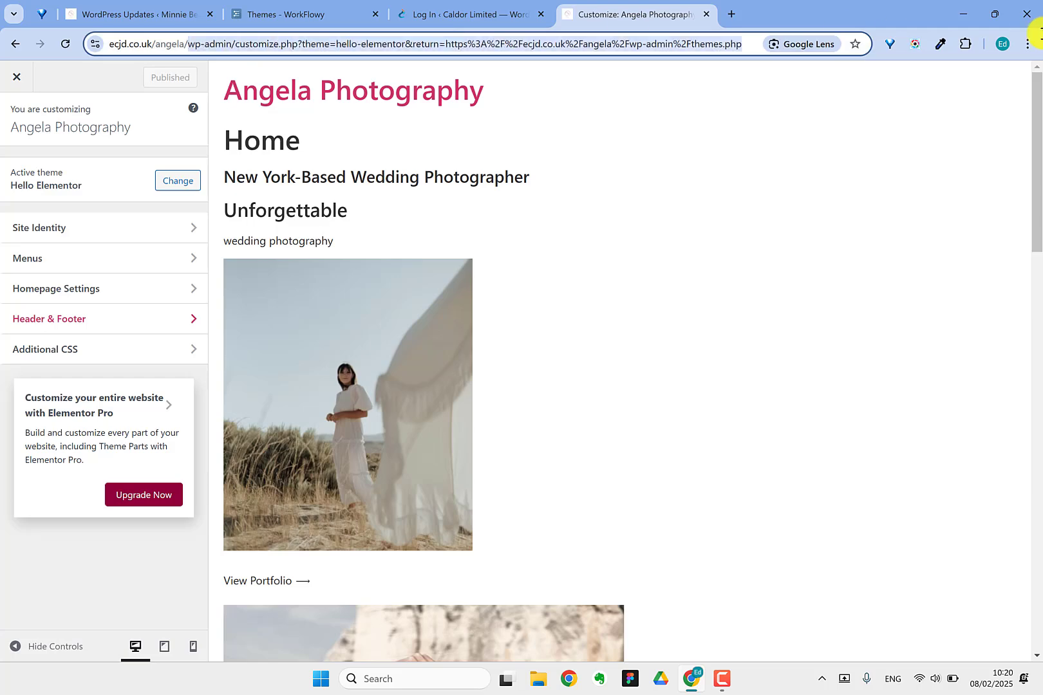
key(BackSpace)
key(Return)
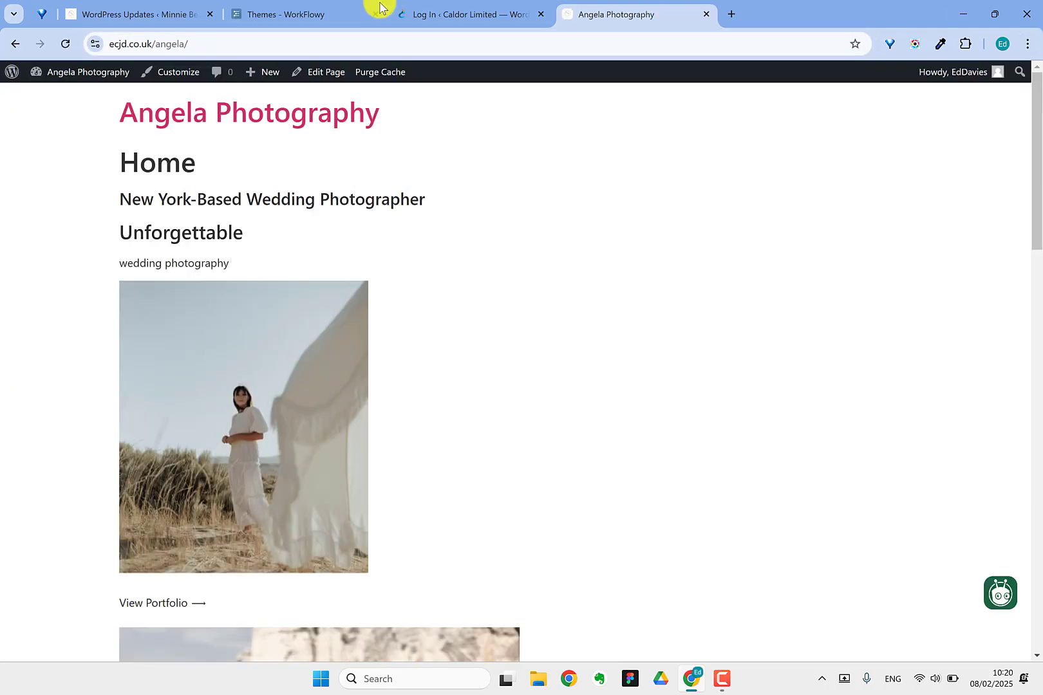
Step: Return to the Introduction to WordPress outline in WorkFlowy and open its Plugins notes
click(315, 8)
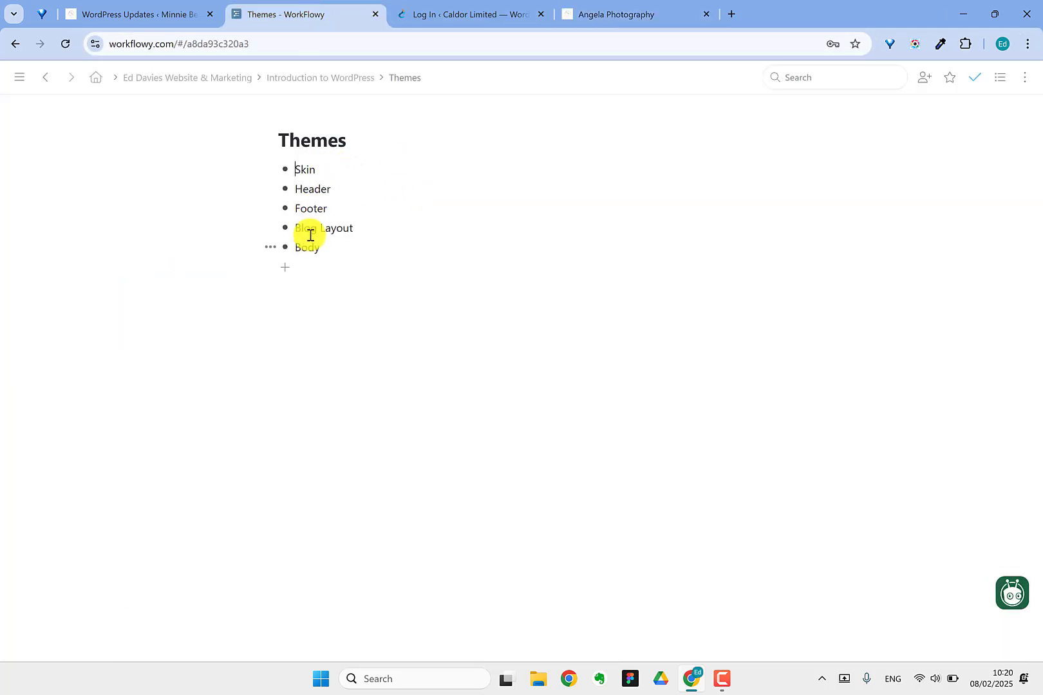
click(300, 82)
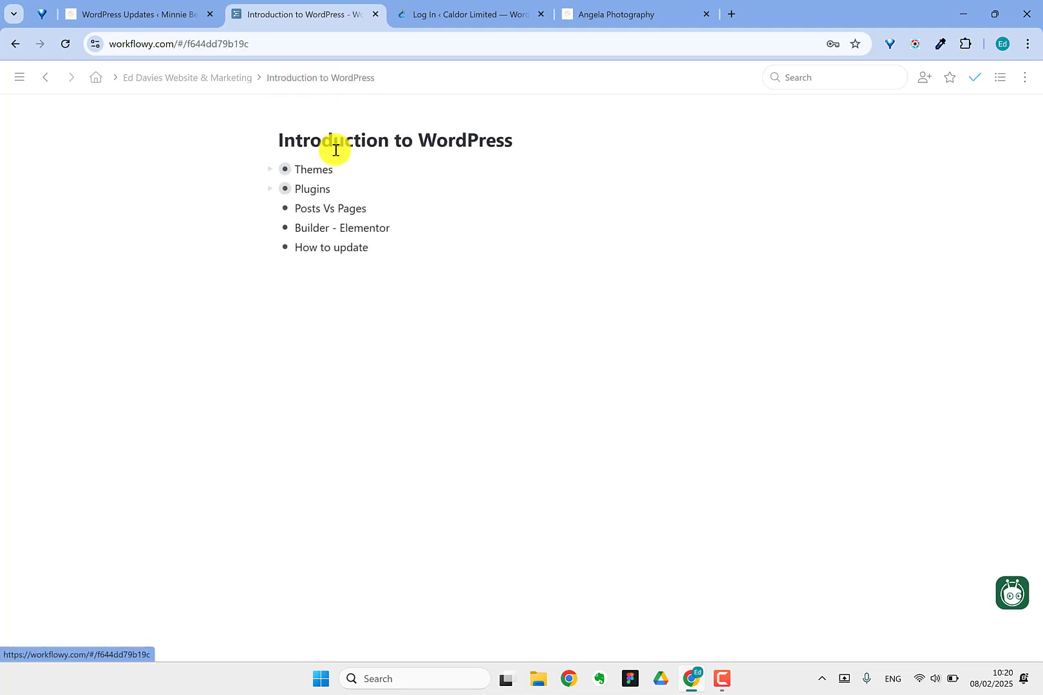
click(283, 188)
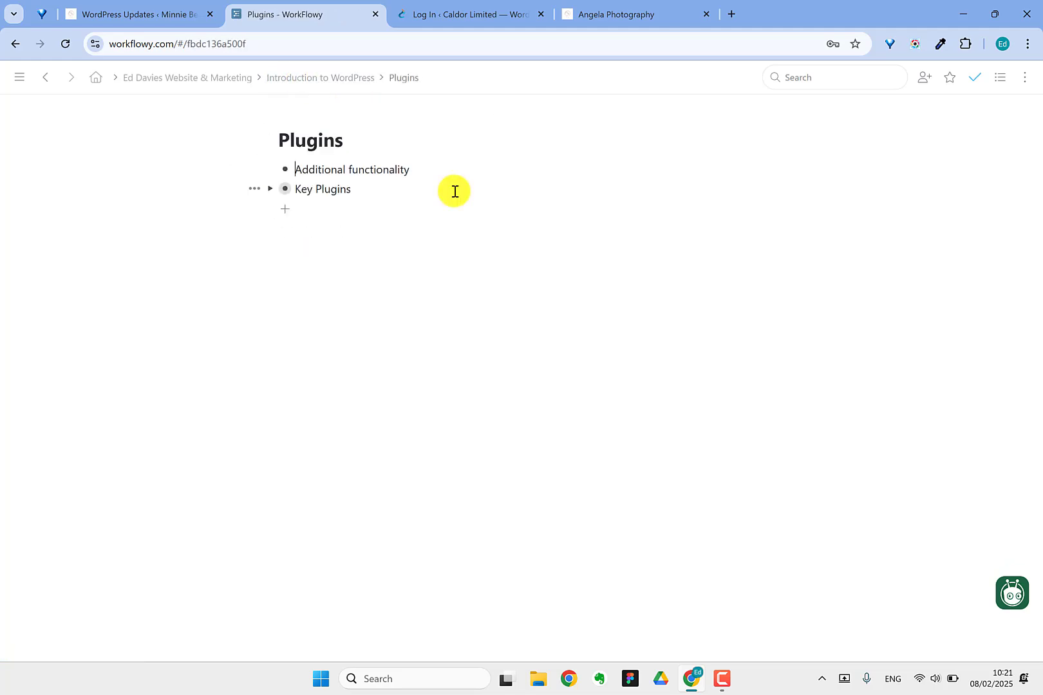
Step: Switch to the Angela Photography site and open the installed plugins list in its WordPress dashboard
click(593, 8)
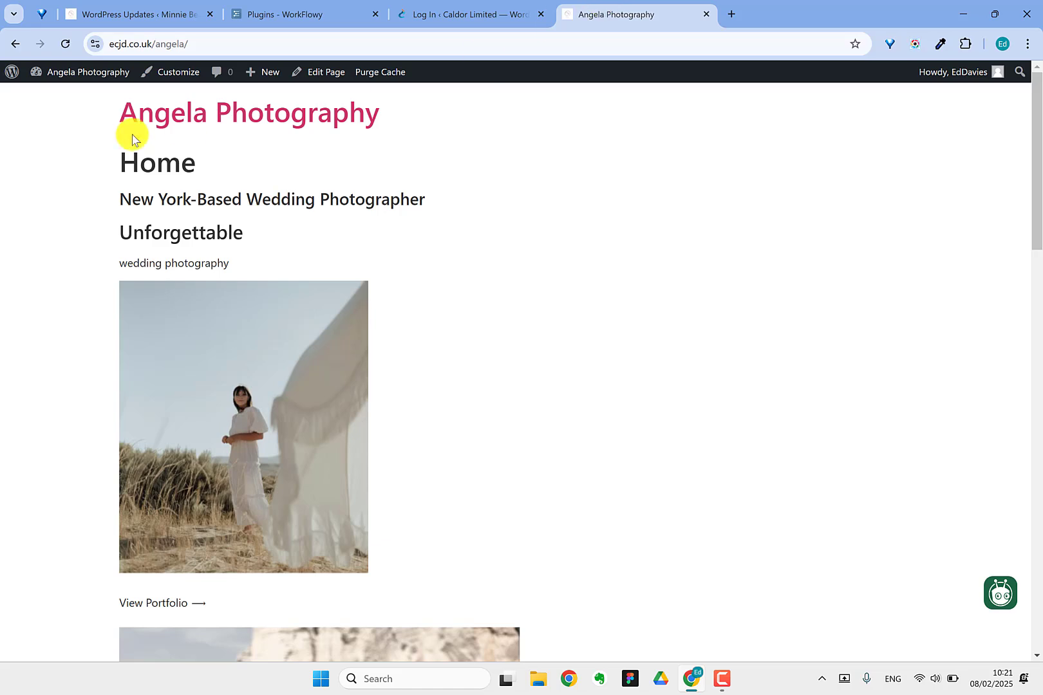
click(72, 94)
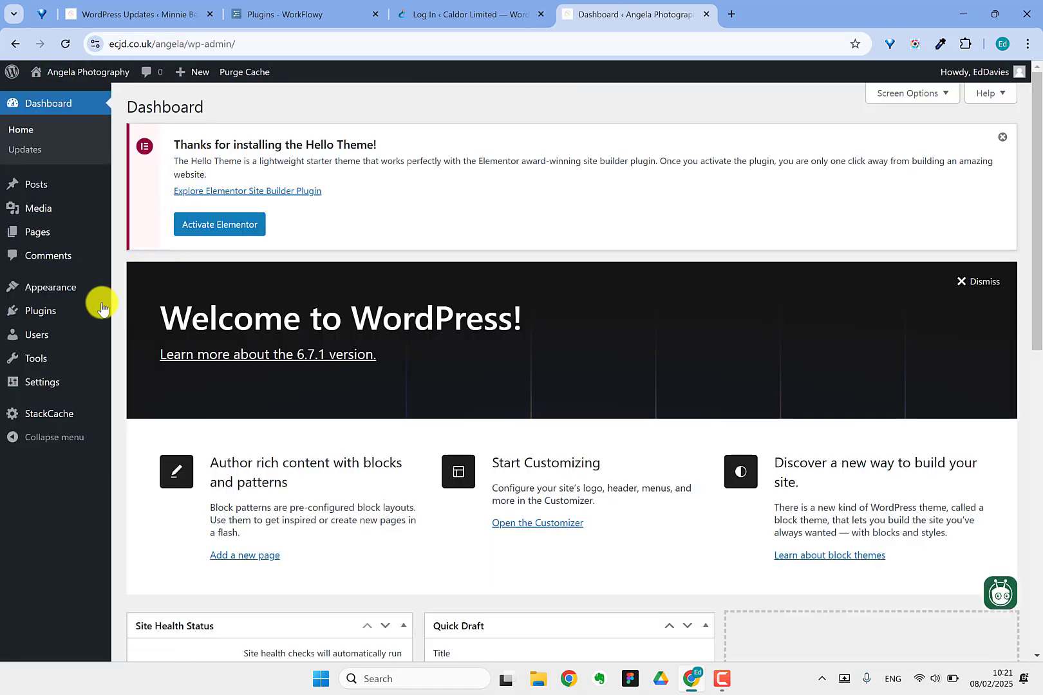
click(77, 313)
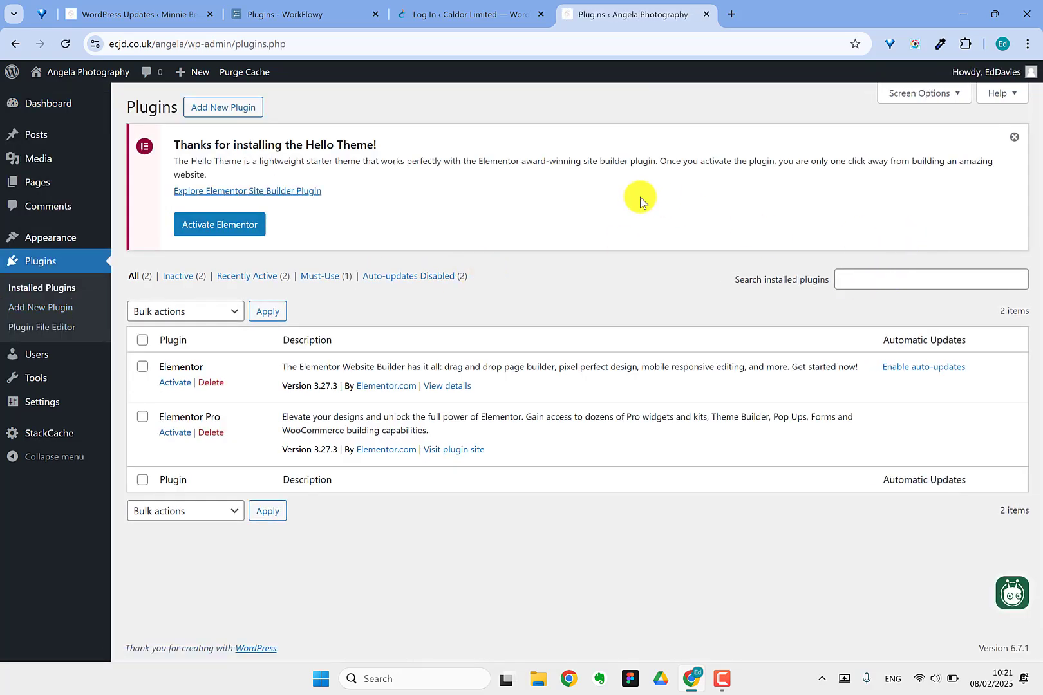
Step: Search the new plugins available to add for "contact" and look through the contact form plugins
click(216, 106)
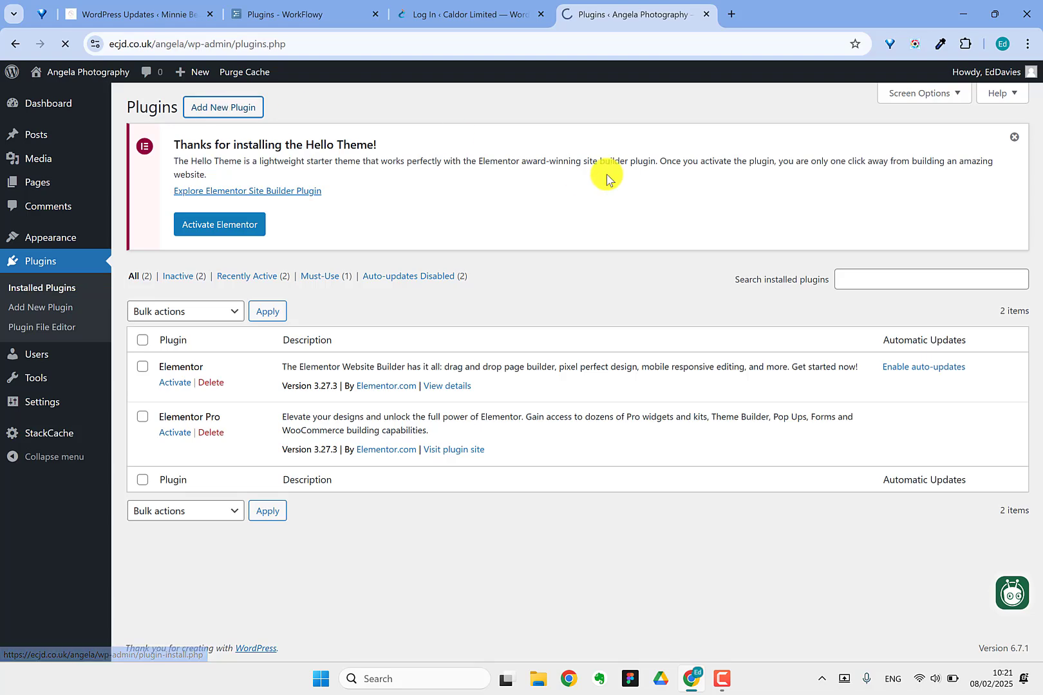
click(806, 282)
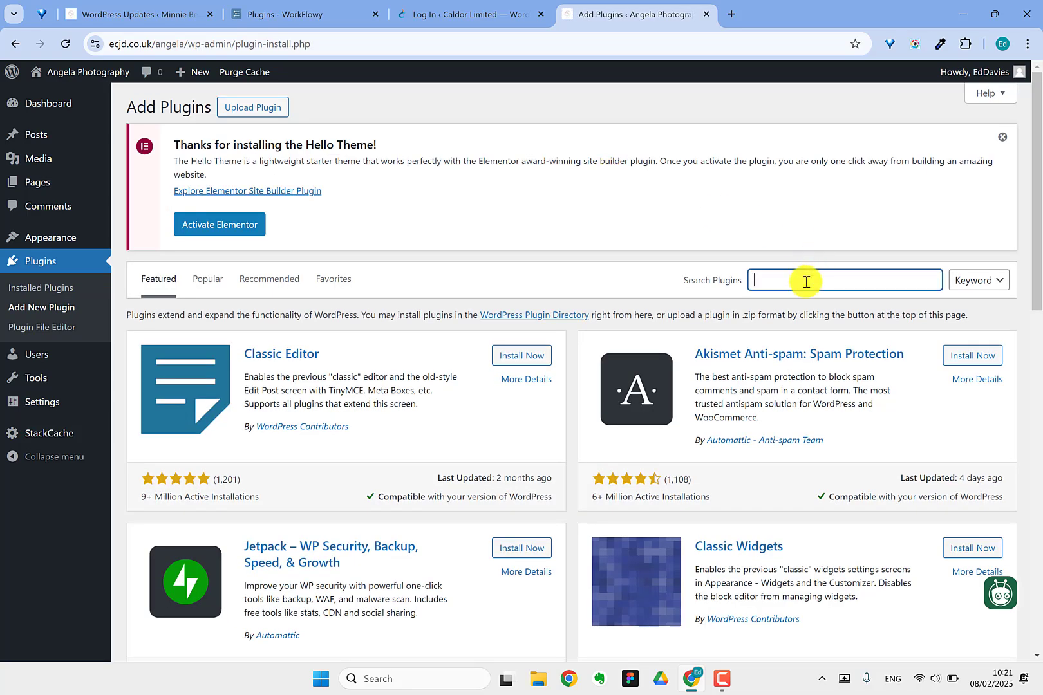
click(806, 282)
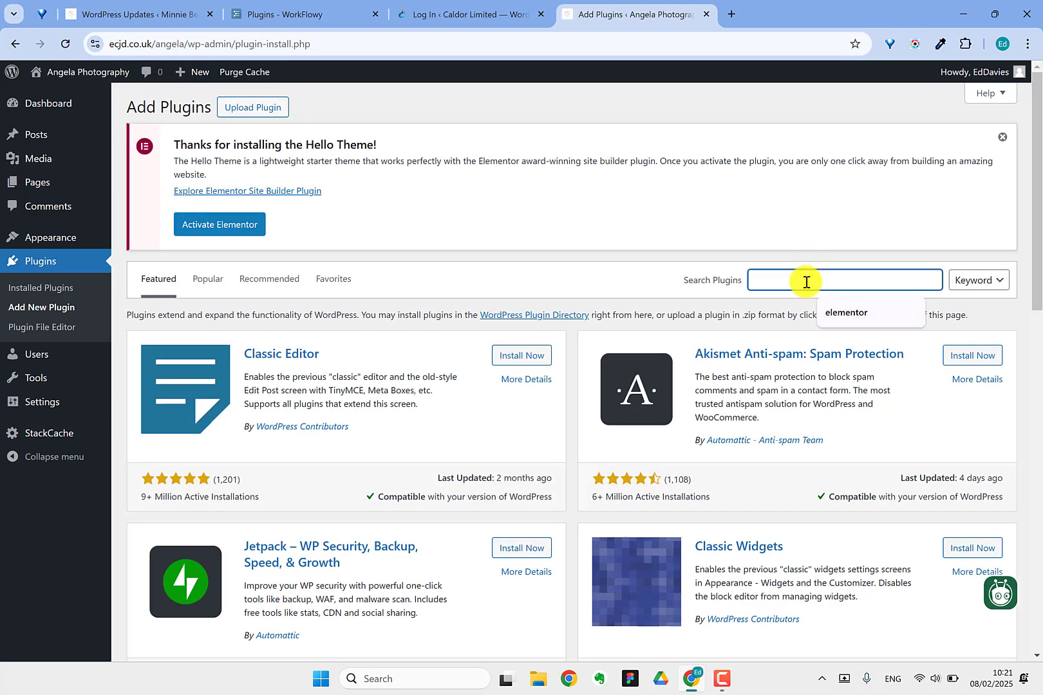
text(contact)
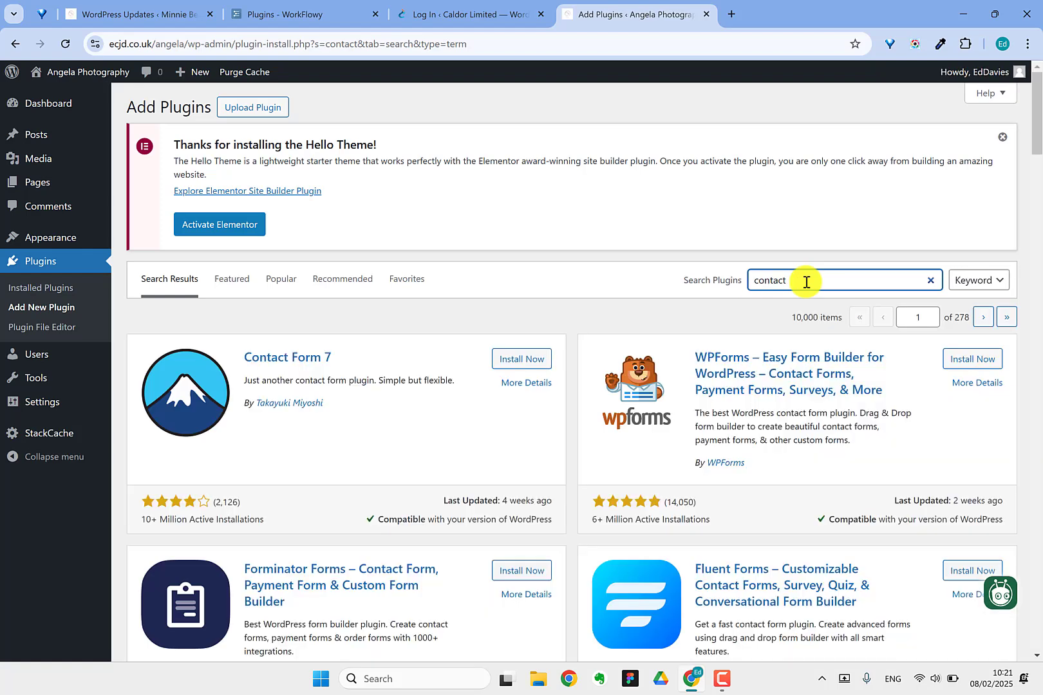
scroll(458, 435, down, 3)
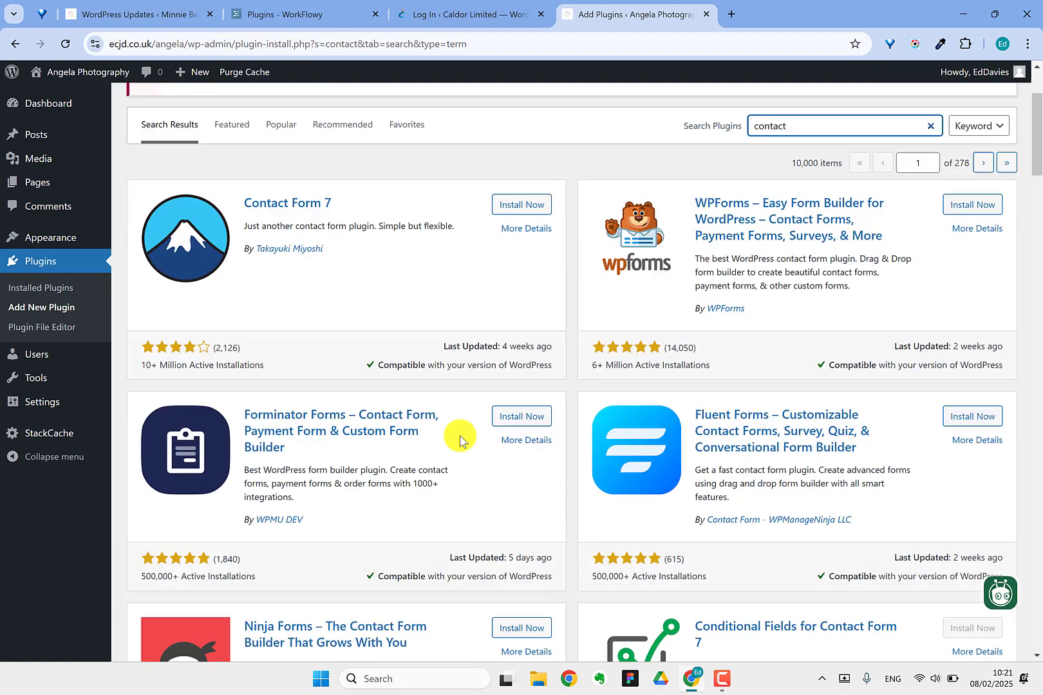
scroll(577, 251, up, 1)
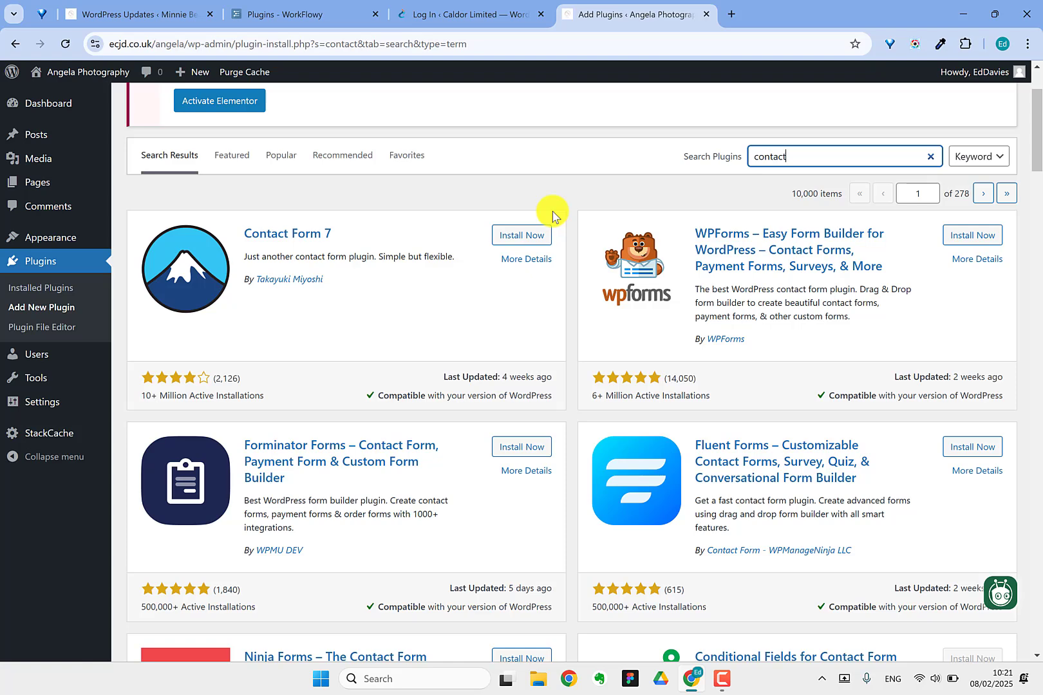
Step: Search the available plugins for "shop" instead
double_click(799, 156)
text(sho)
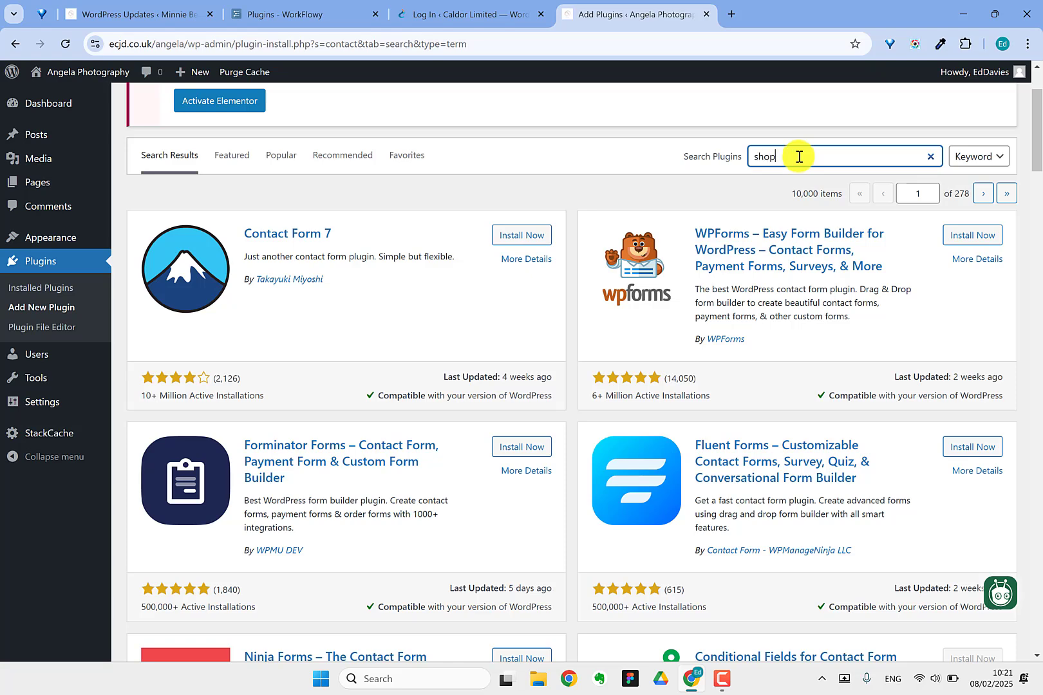
text(p)
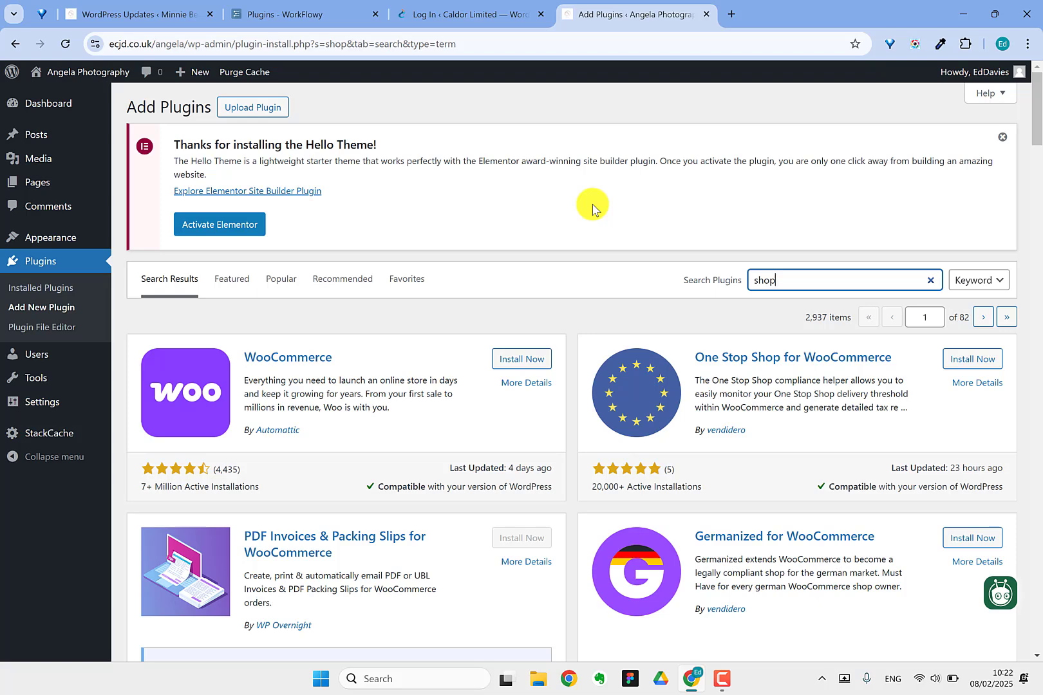
Step: Read the Key Plugins notes in WorkFlowy and open the Posts Vs Pages item of the Introduction to WordPress outline
click(258, 13)
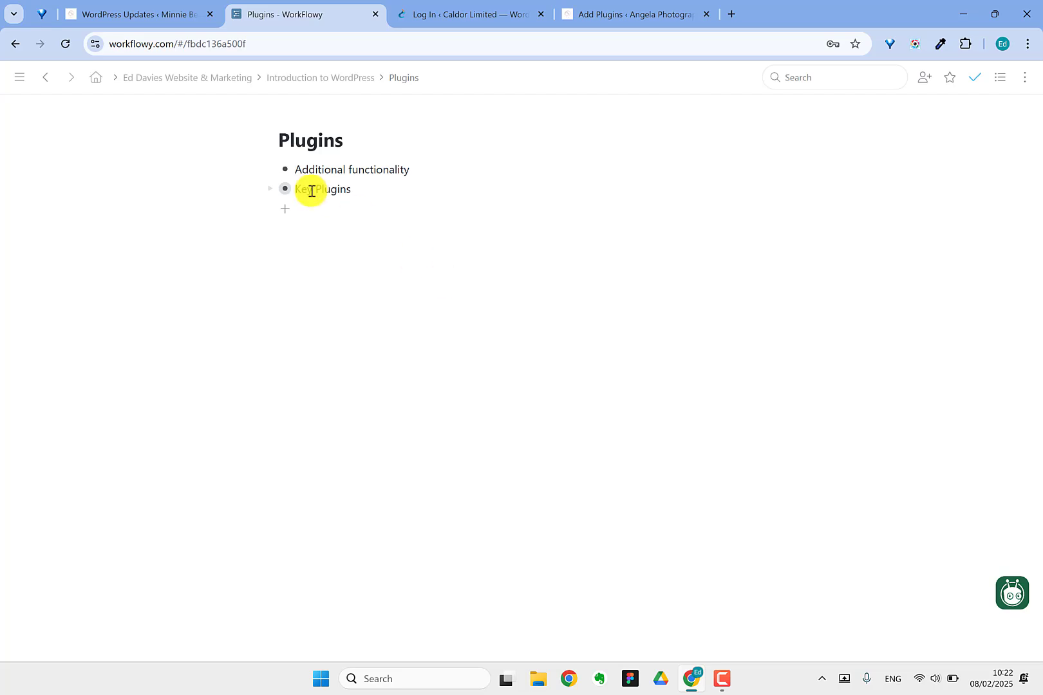
click(284, 189)
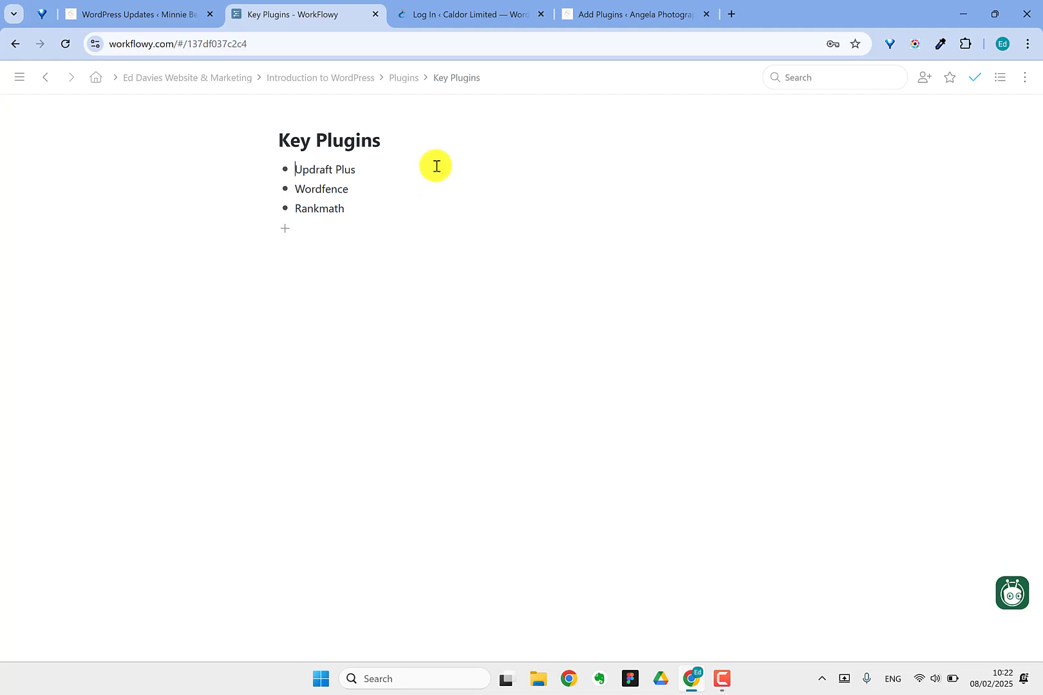
click(335, 79)
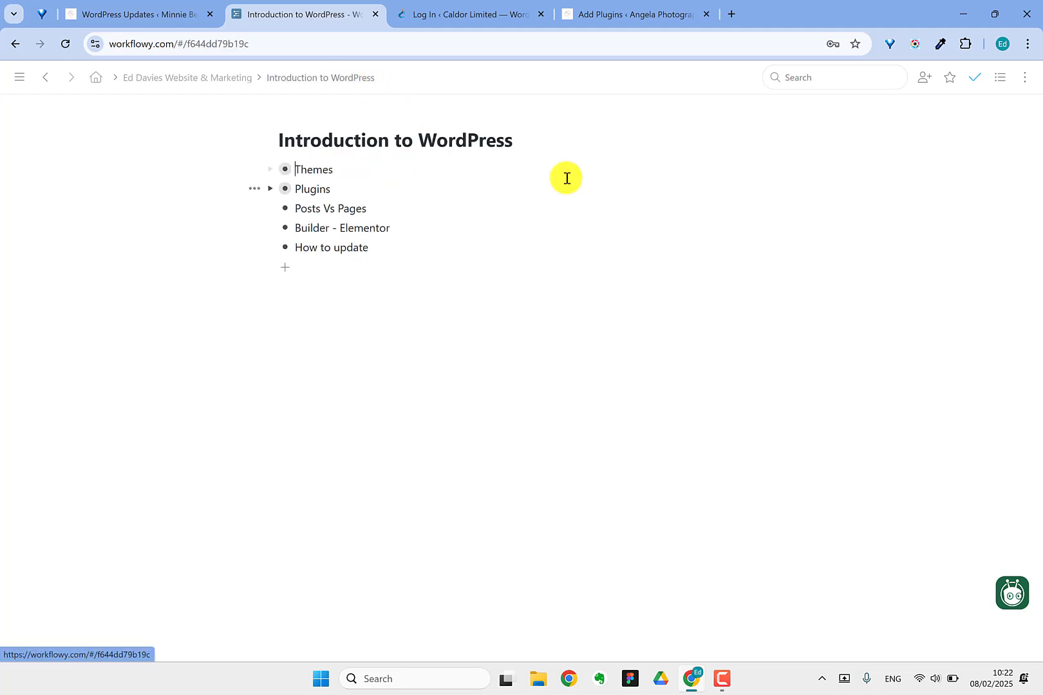
click(285, 208)
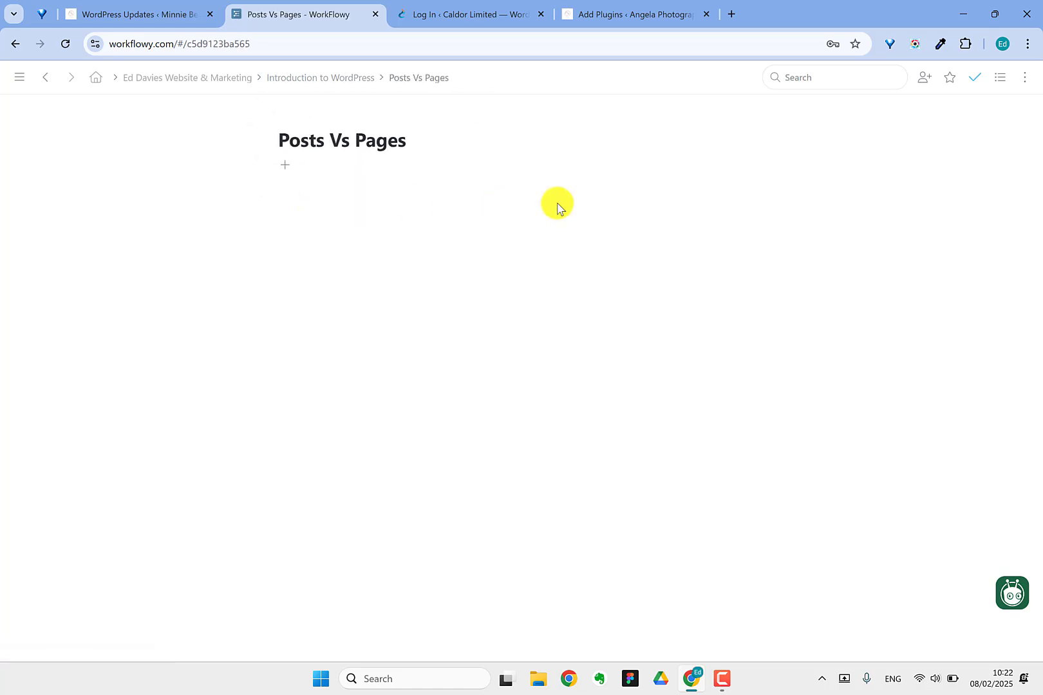
Step: Examine the Angela Photography site's list of pages and return to the Introduction to WordPress outline in WorkFlowy
click(638, 6)
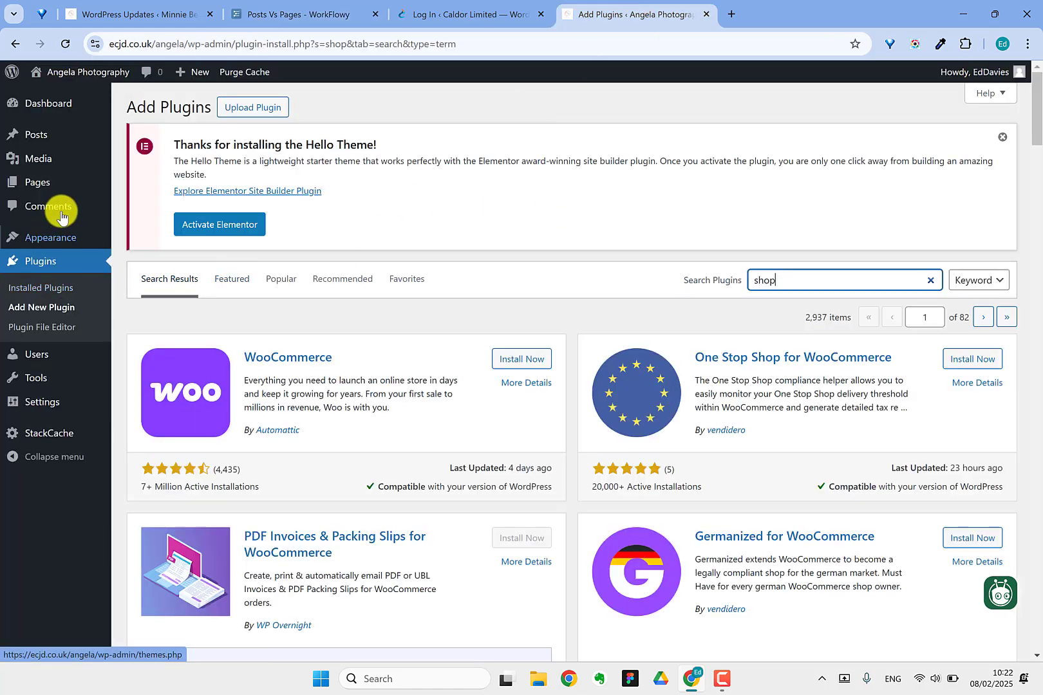
click(71, 192)
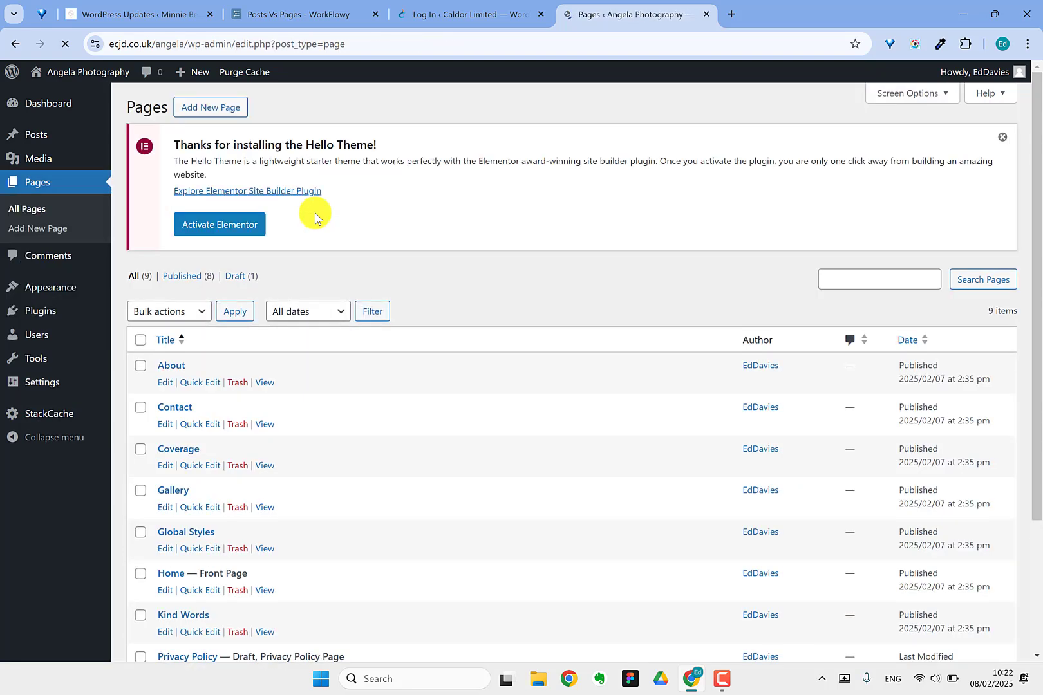
scroll(472, 351, down, 3)
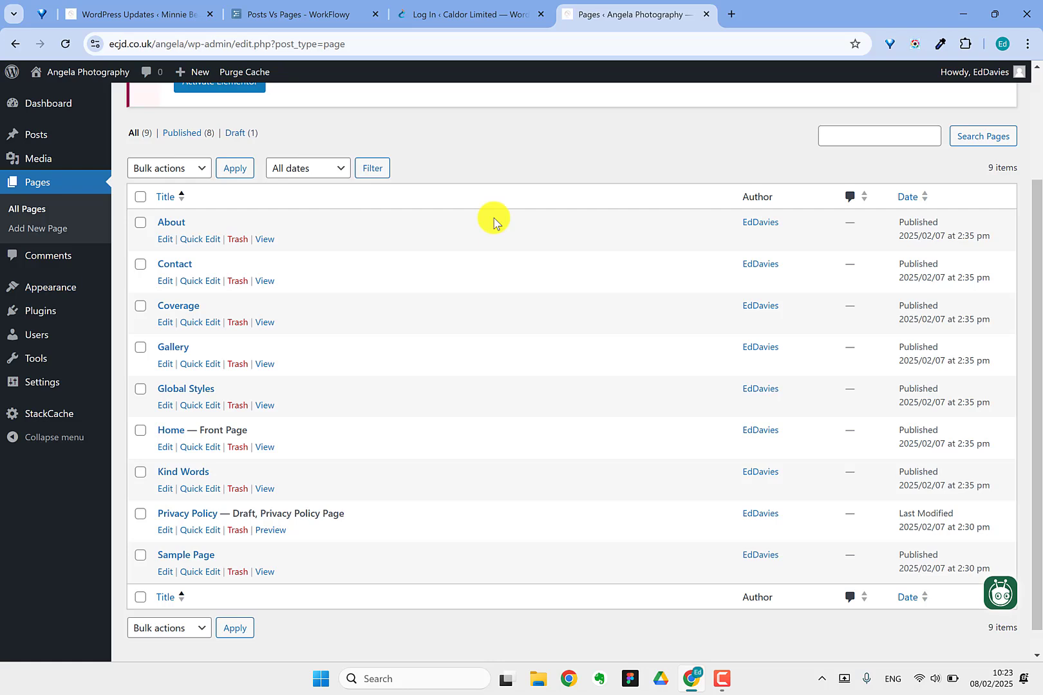
click(298, 10)
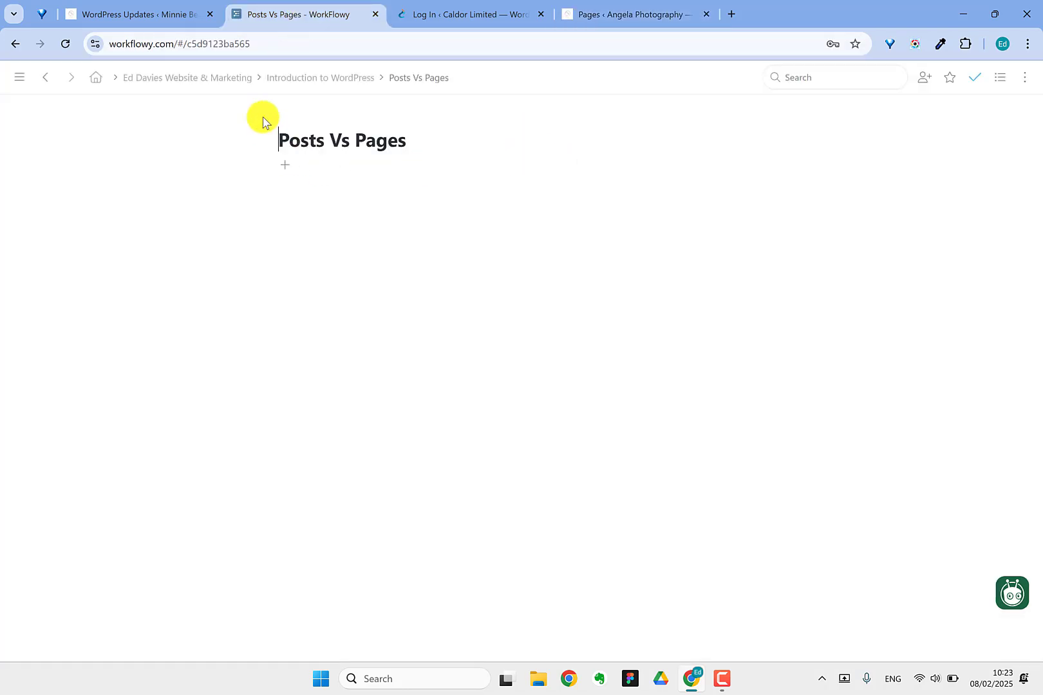
click(337, 78)
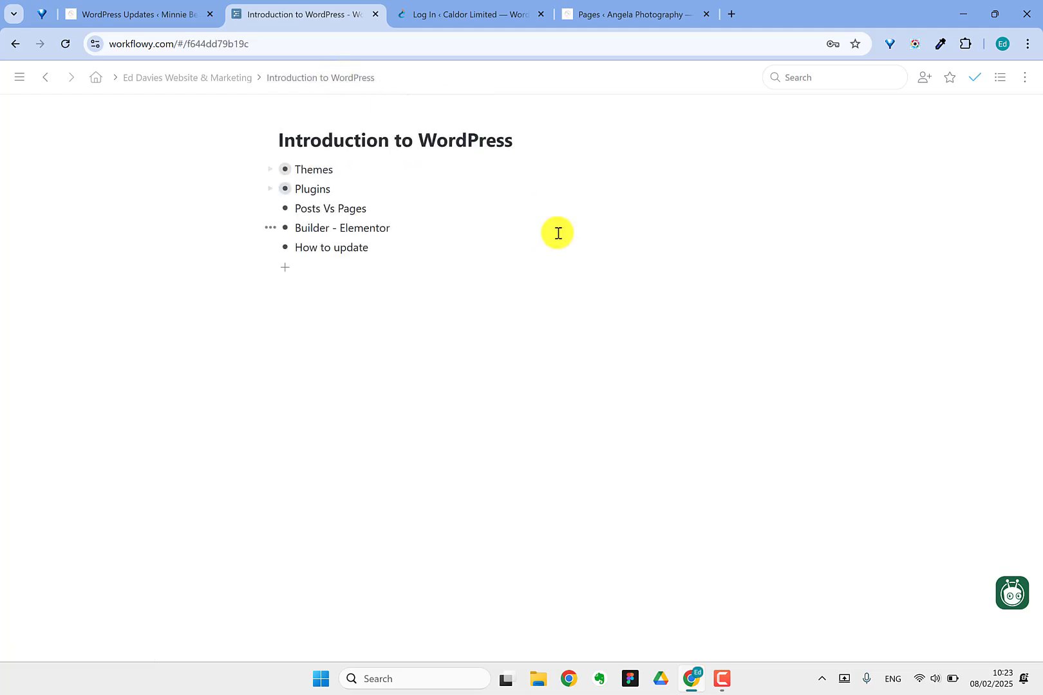
Step: Activate the Elementor and Elementor Pro plugins together with a bulk action on the Angela Photography site
click(599, 8)
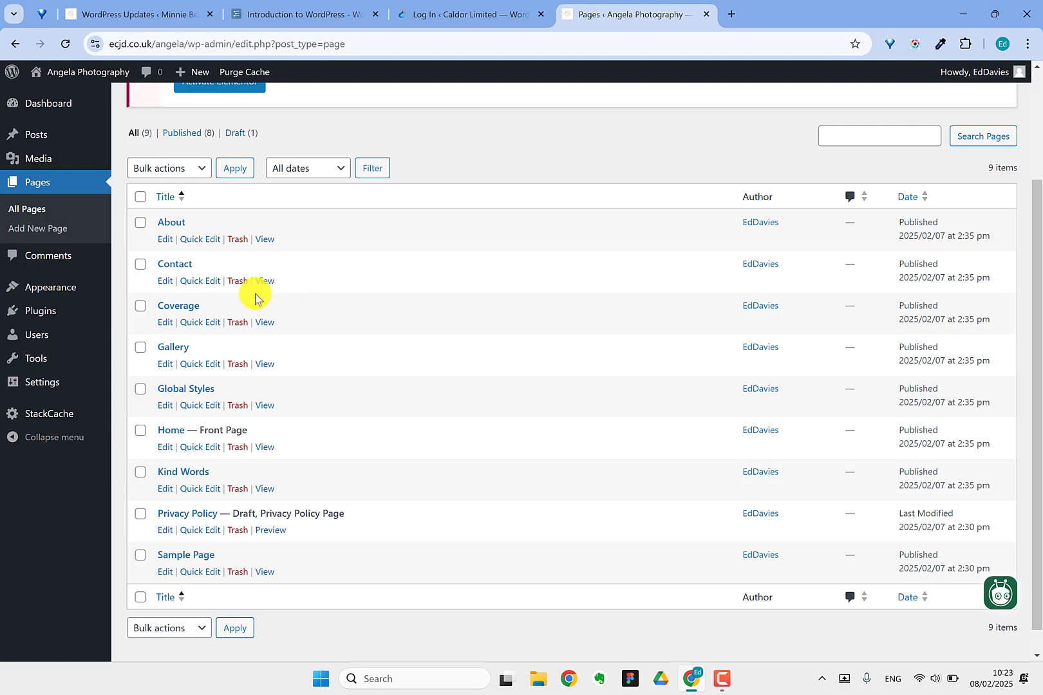
click(65, 308)
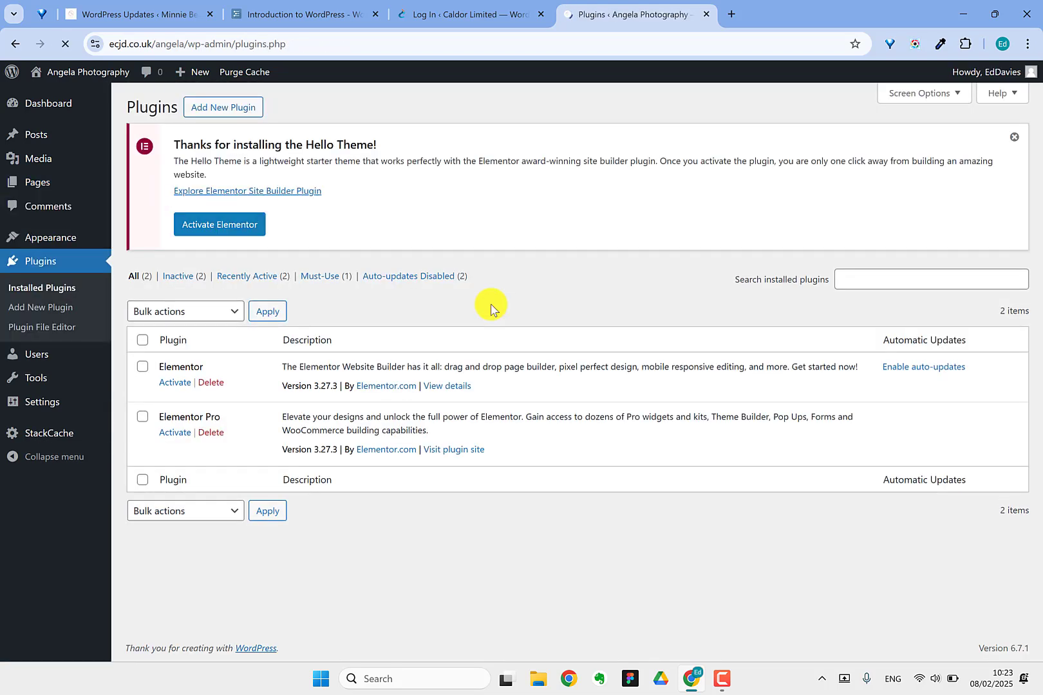
click(142, 340)
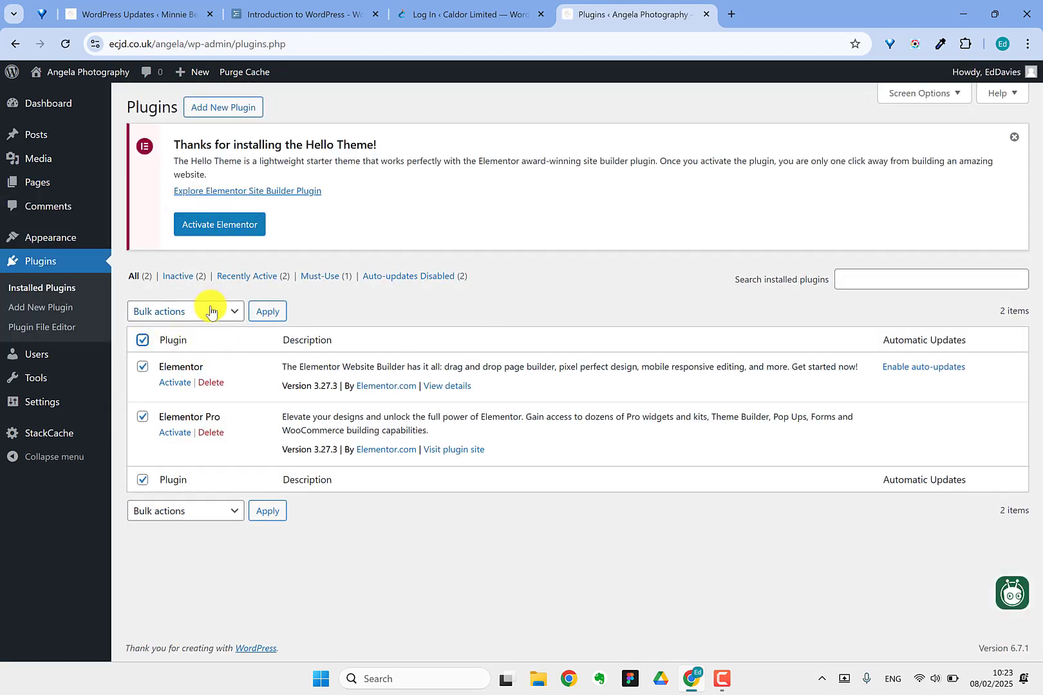
click(205, 313)
click(198, 349)
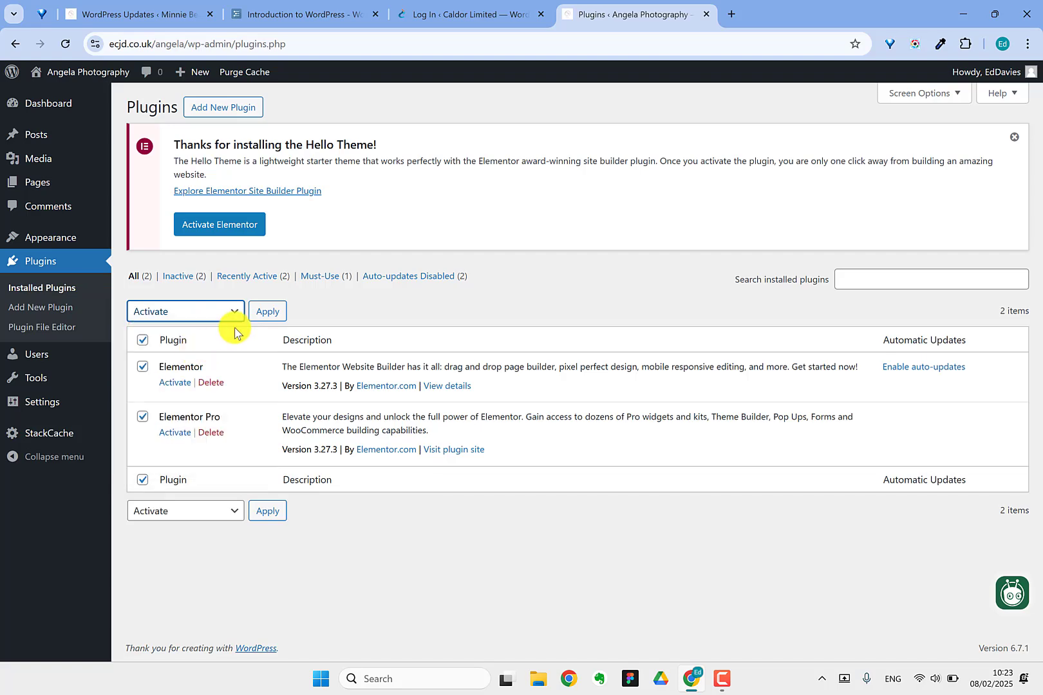
click(268, 311)
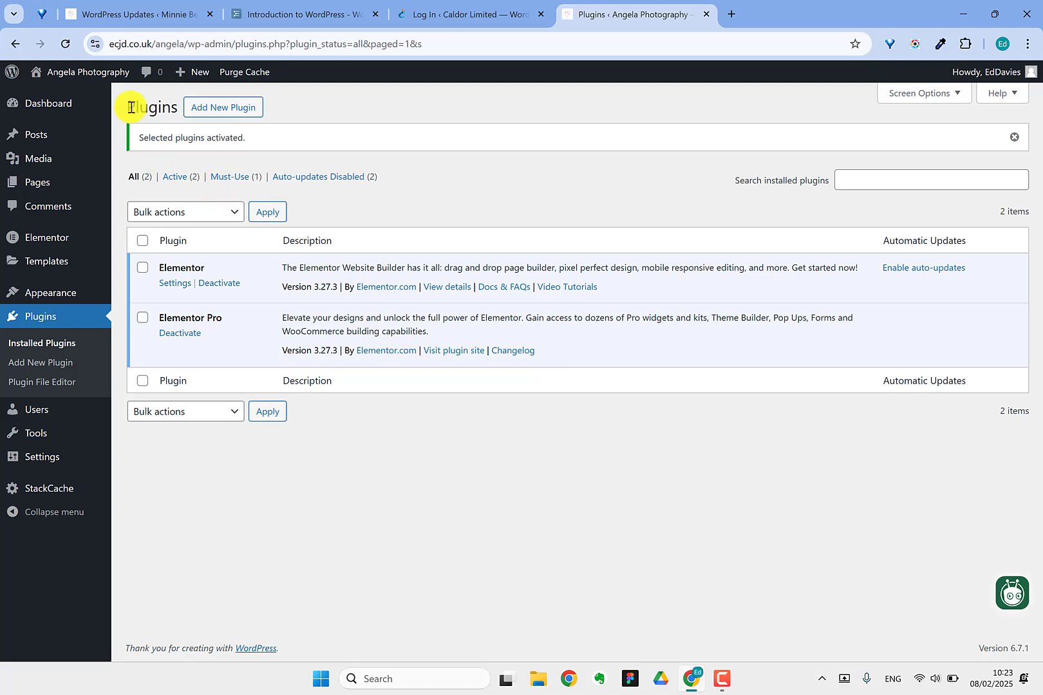
Step: Visit the site's home page, open it in the Elementor editor and look over its hero section
mouse_move(81, 73)
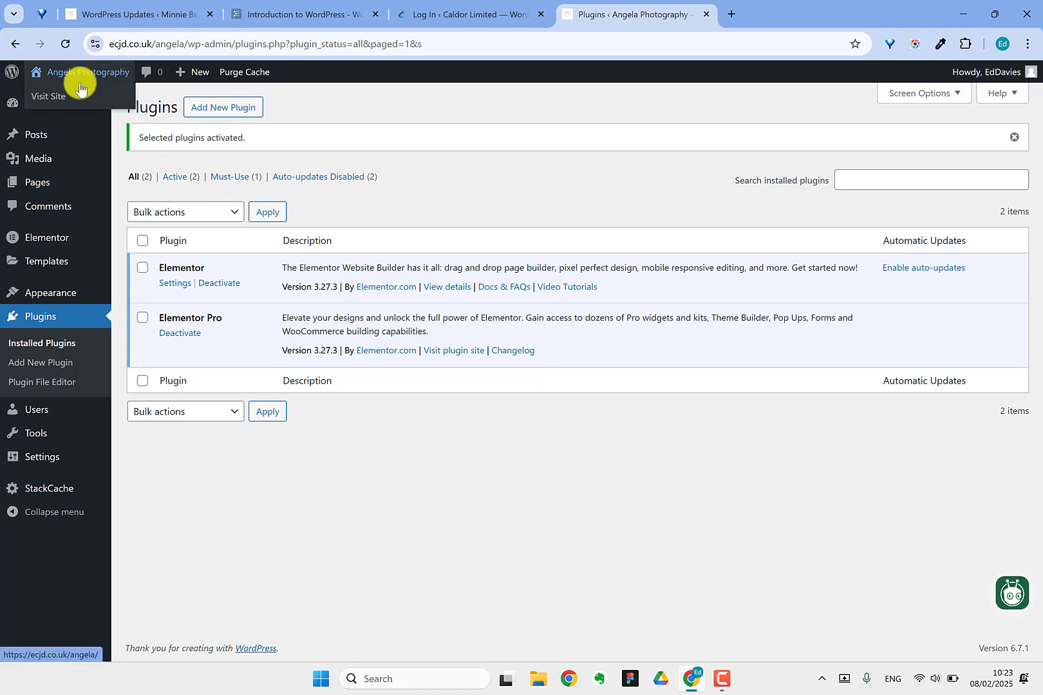
click(80, 97)
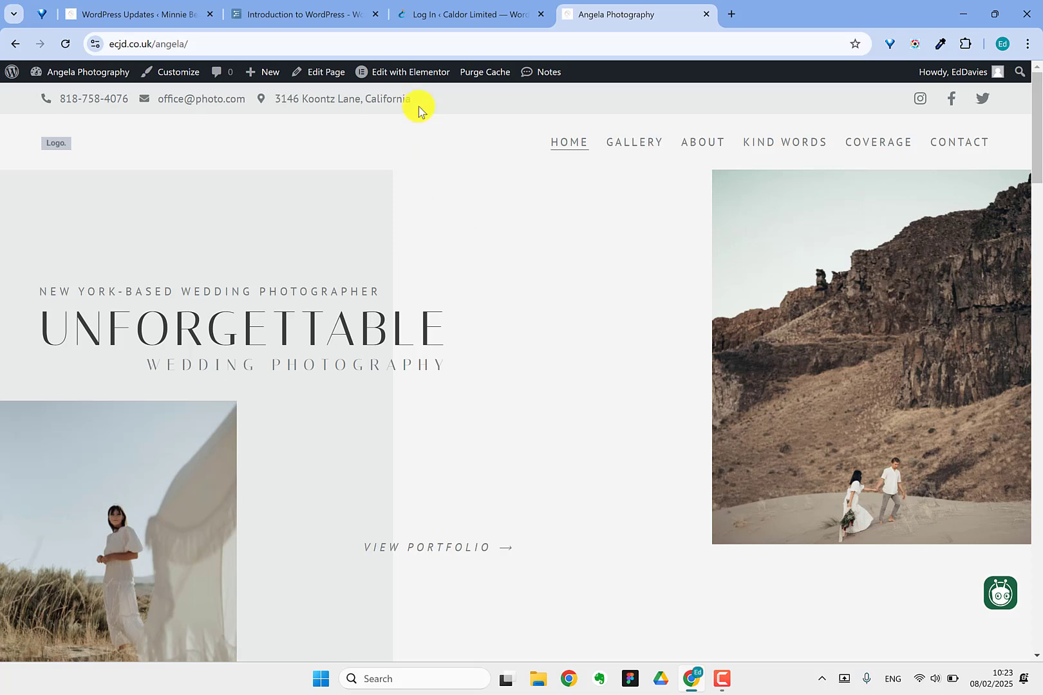
mouse_move(415, 77)
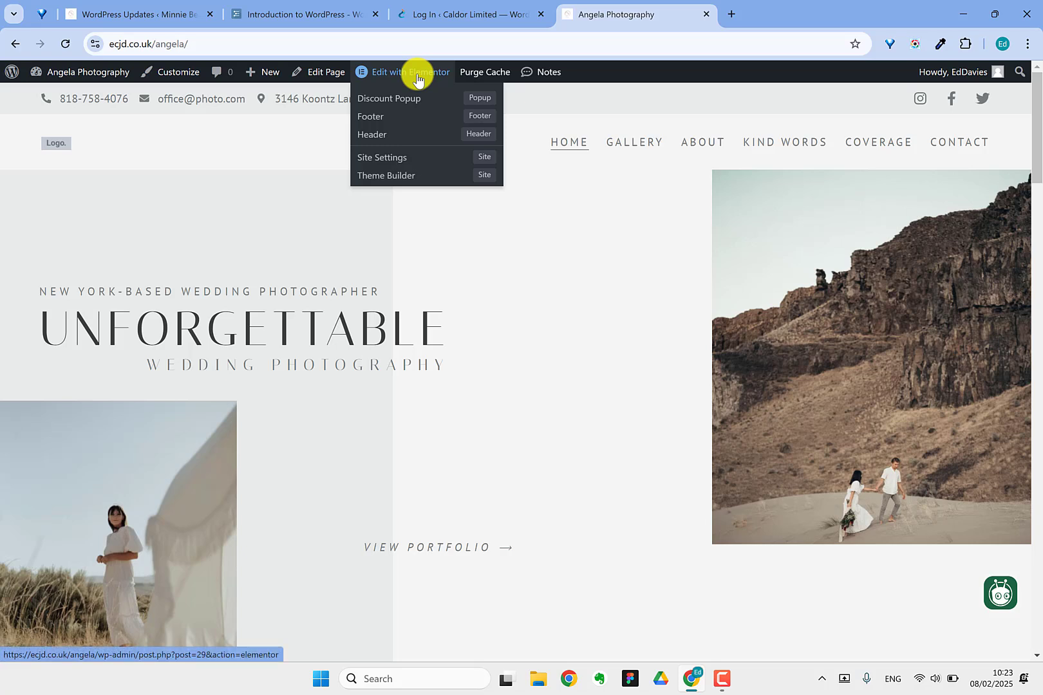
click(416, 75)
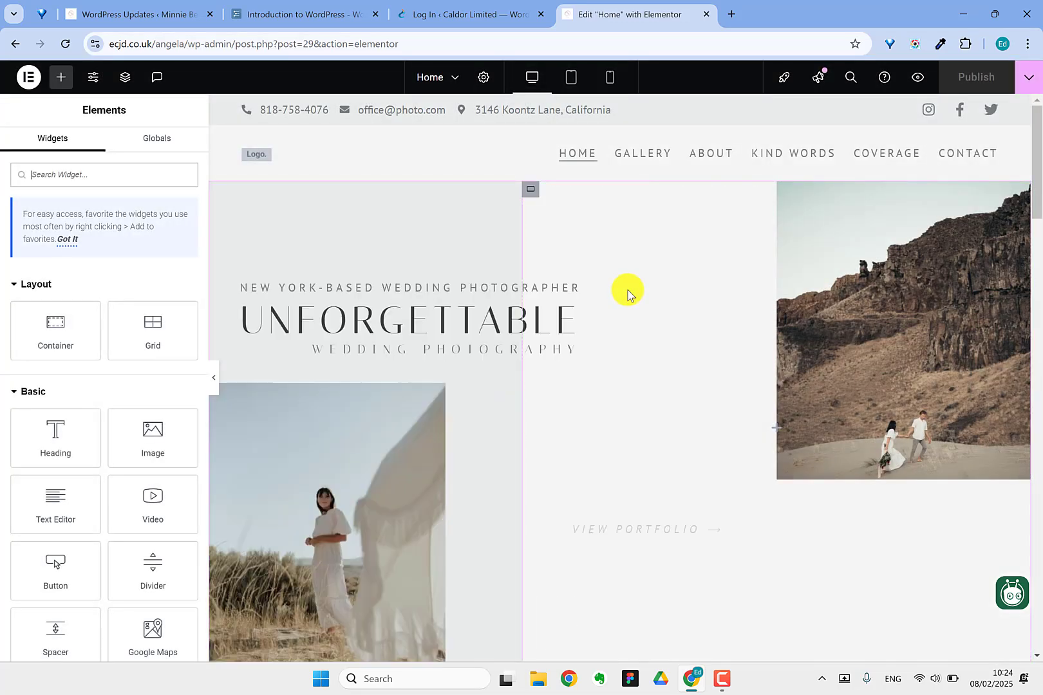
scroll(628, 293, down, 1)
scroll(628, 293, down, 1)
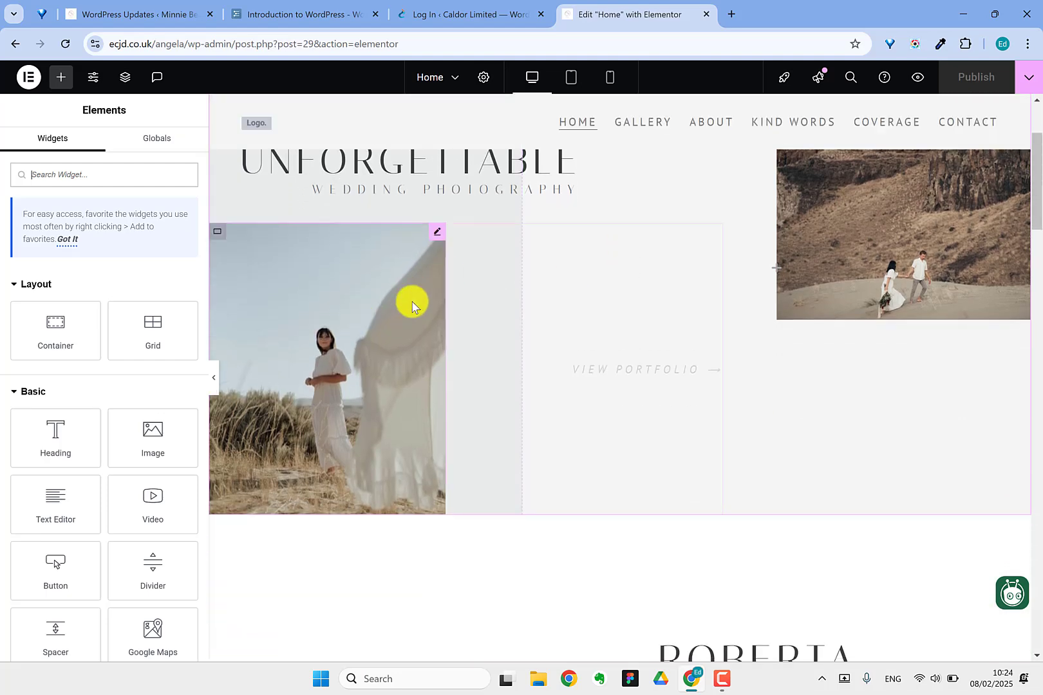
scroll(623, 204, up, 2)
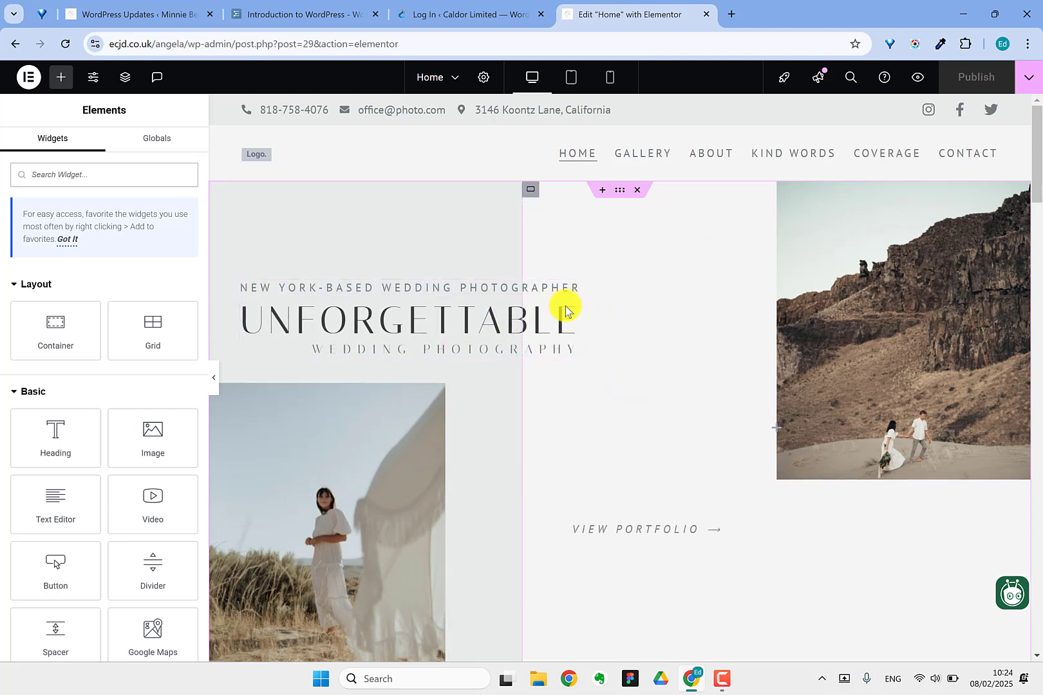
Step: Change the small heading above "Unforgettable" in the hero section to "North Yorkshire Based Wedding Photographer"
click(478, 330)
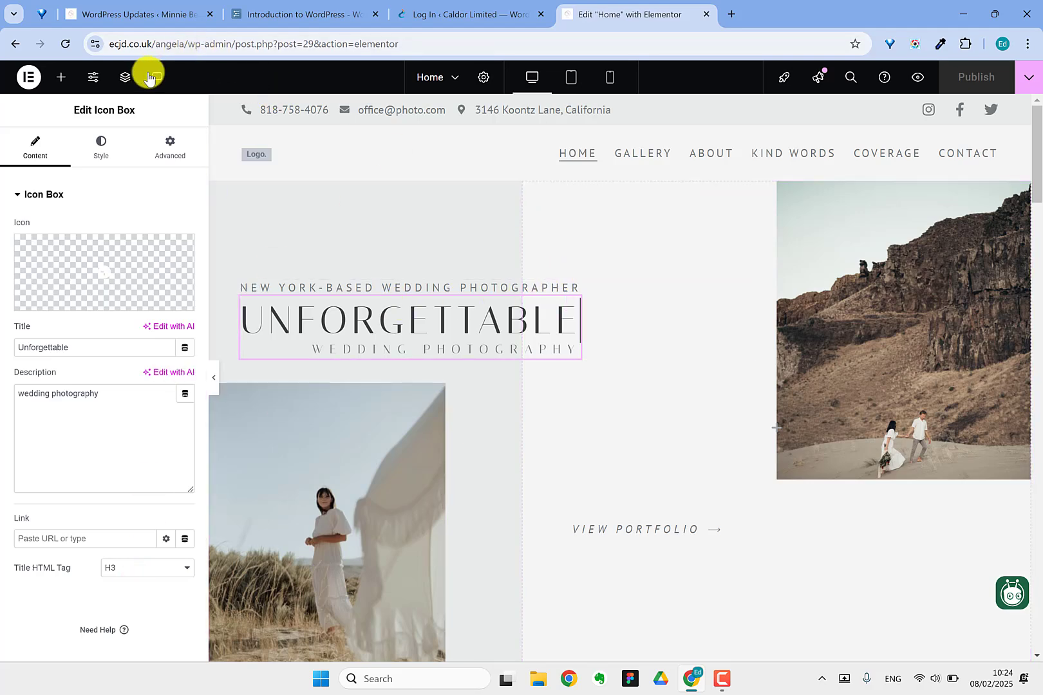
click(125, 77)
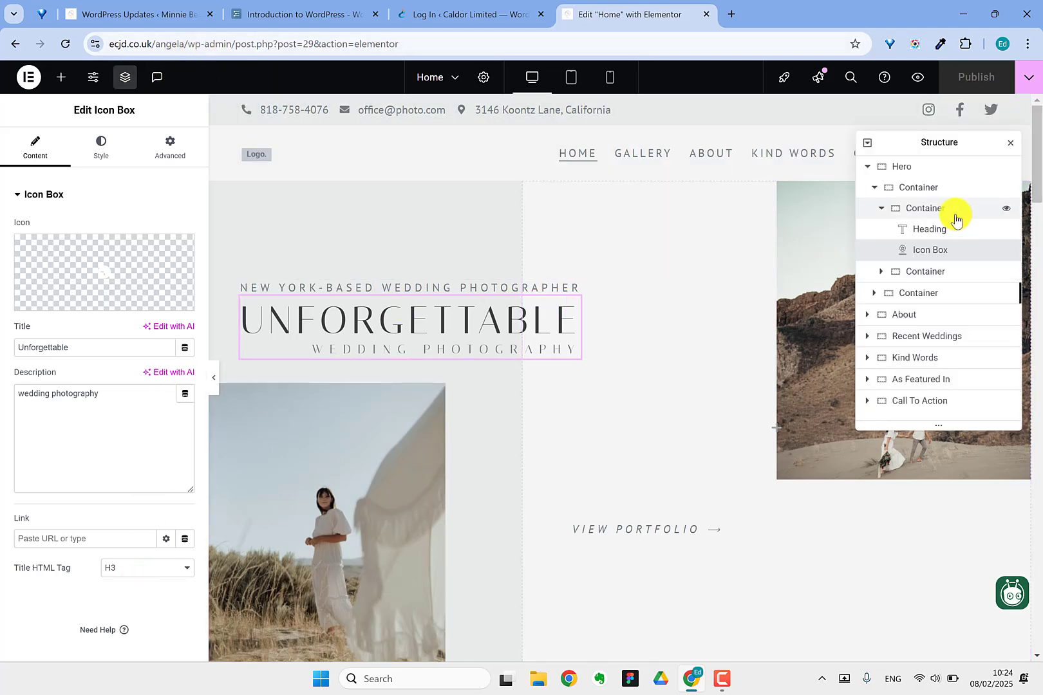
click(956, 233)
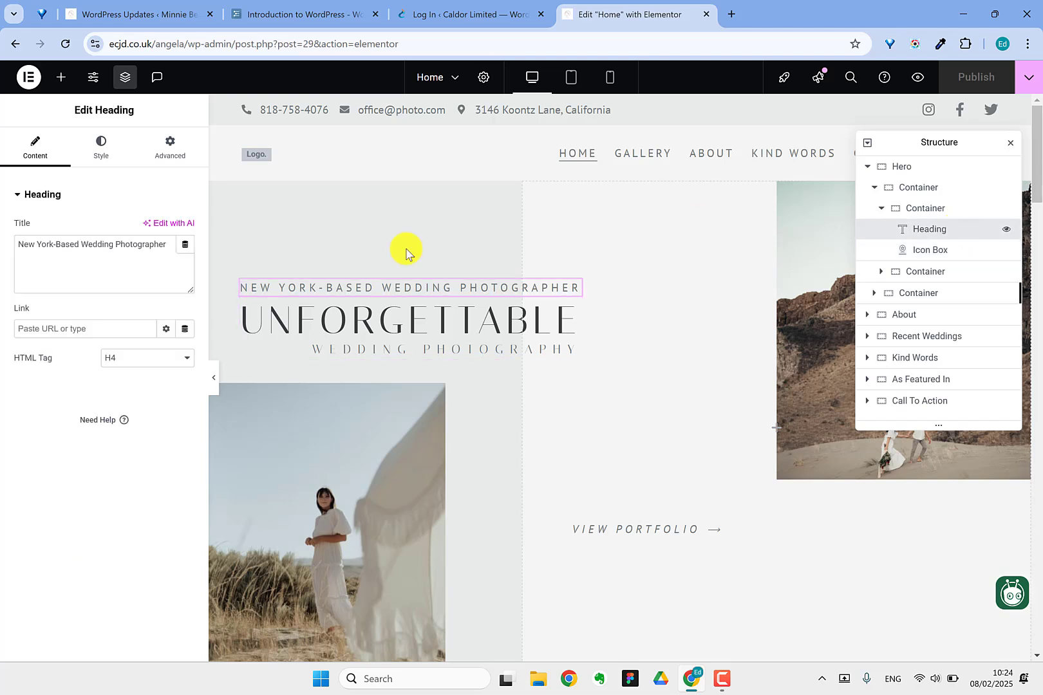
triple_click(109, 262)
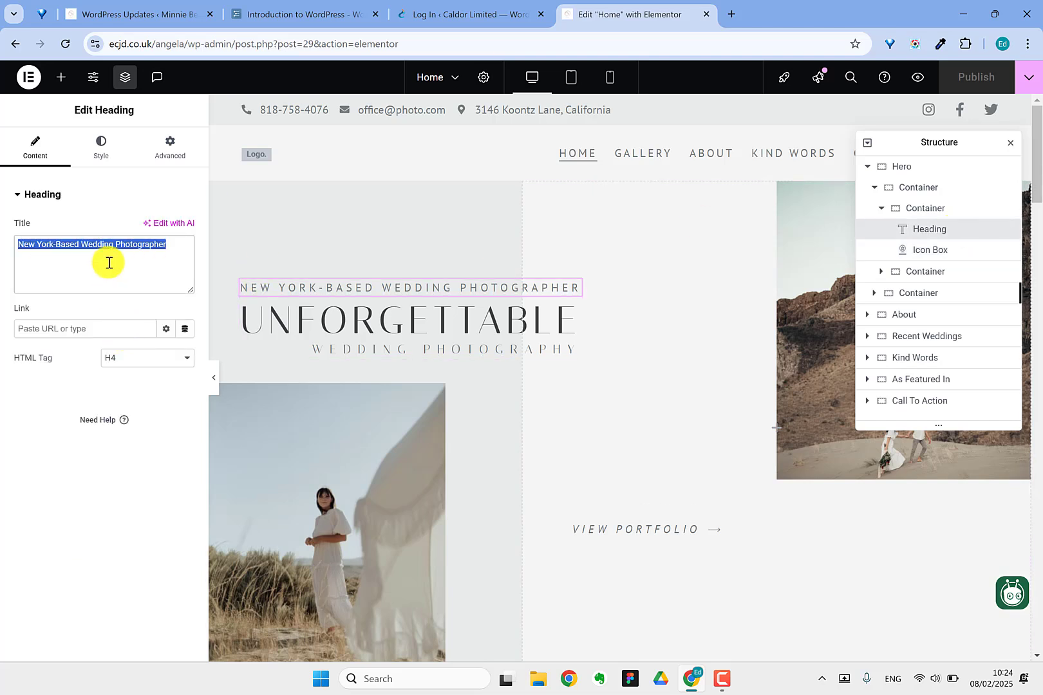
text(Northy Y)
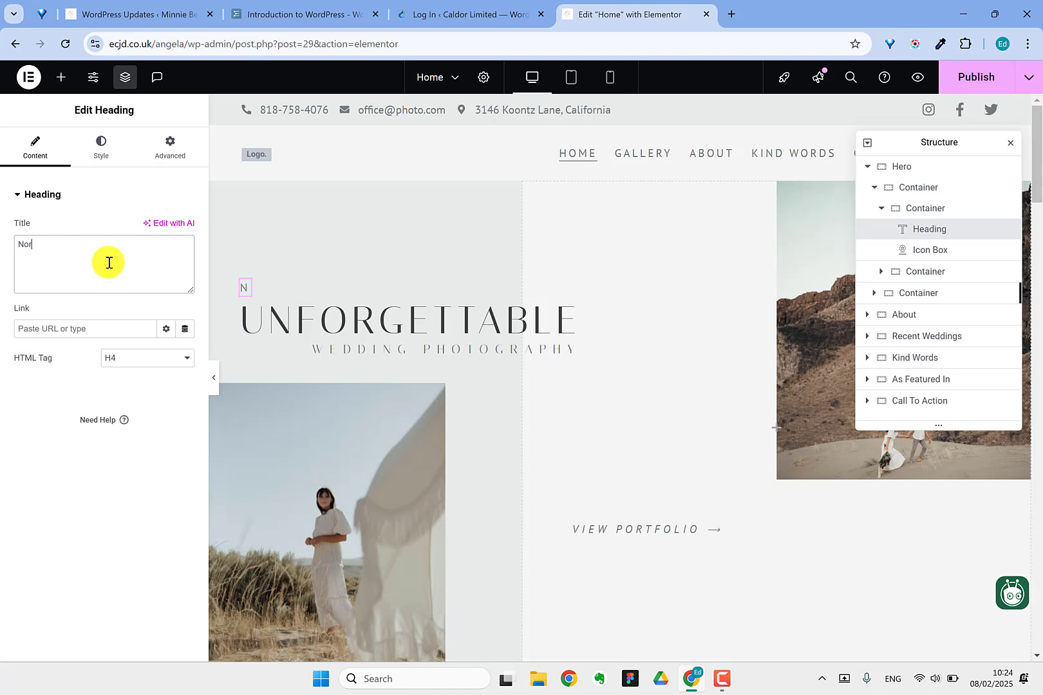
key(BackSpace)
key(BackSpace)
key(BackSpace)
text(Yorkshire Bas)
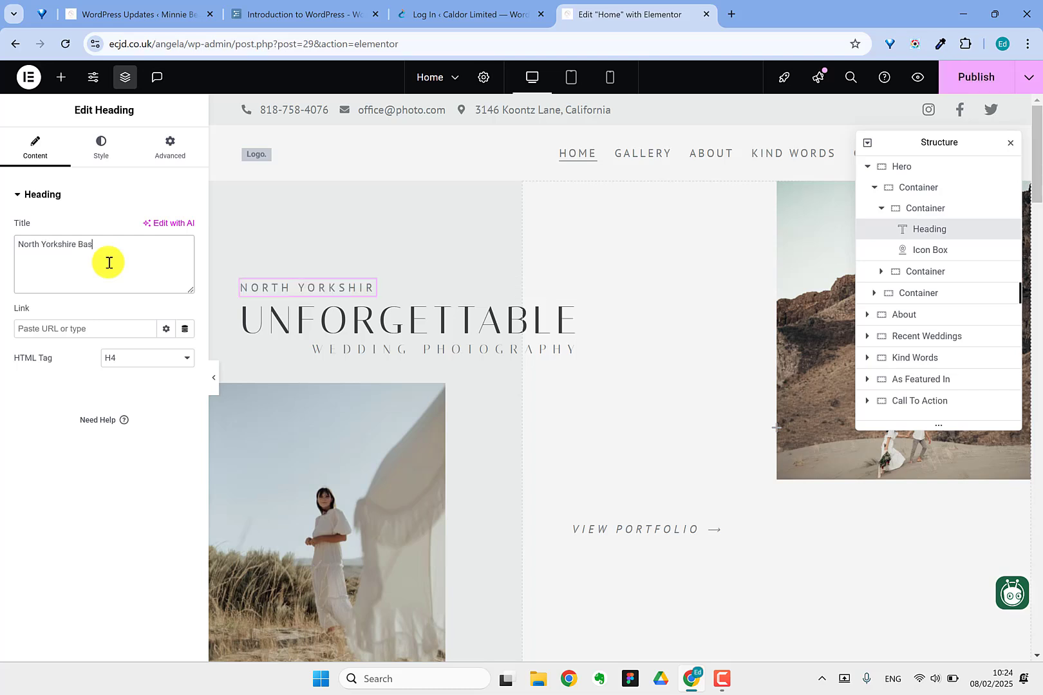
text(ed Wedding Photographer)
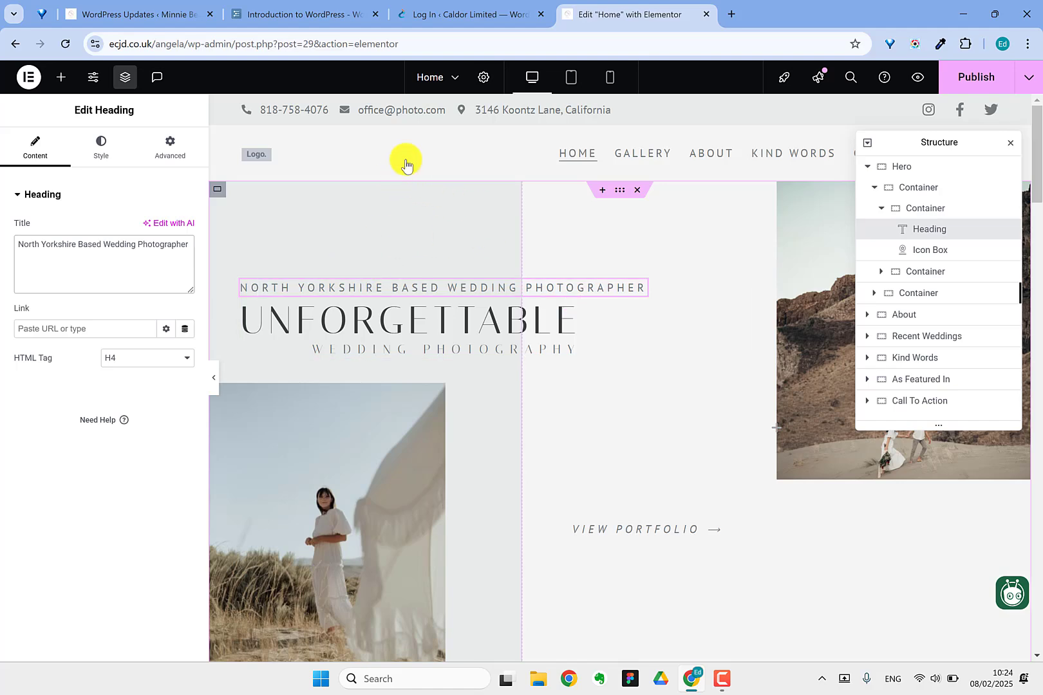
Step: Look over the home page's other sections, exit the Elementor editor discarding the unsaved changes, and return to the site's list of pages
scroll(599, 308, down, 3)
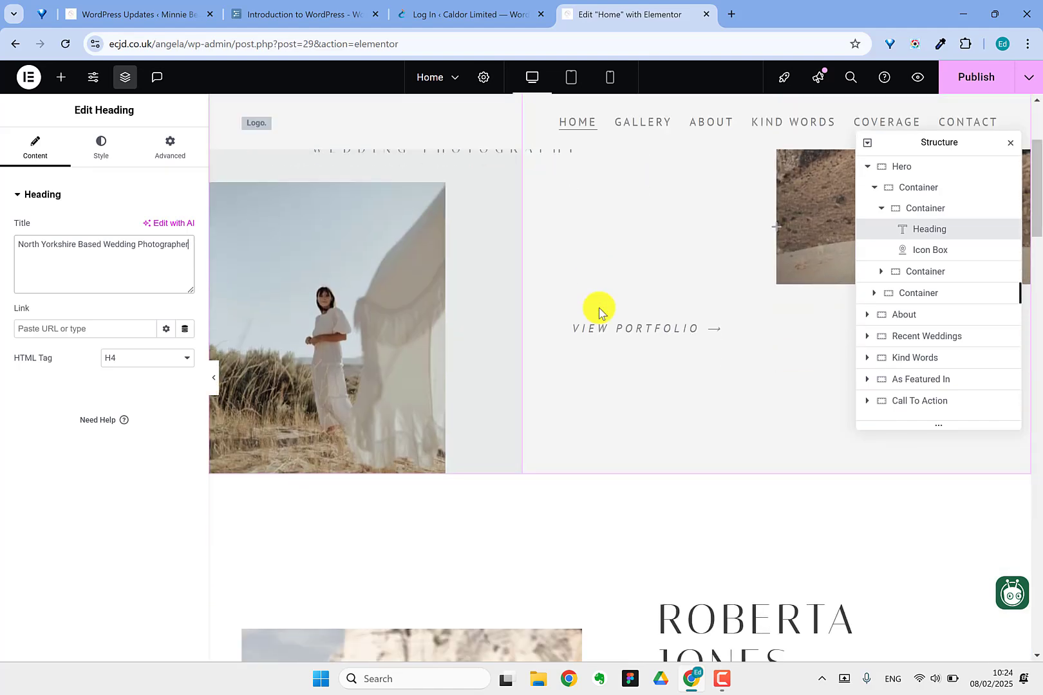
scroll(599, 307, down, 6)
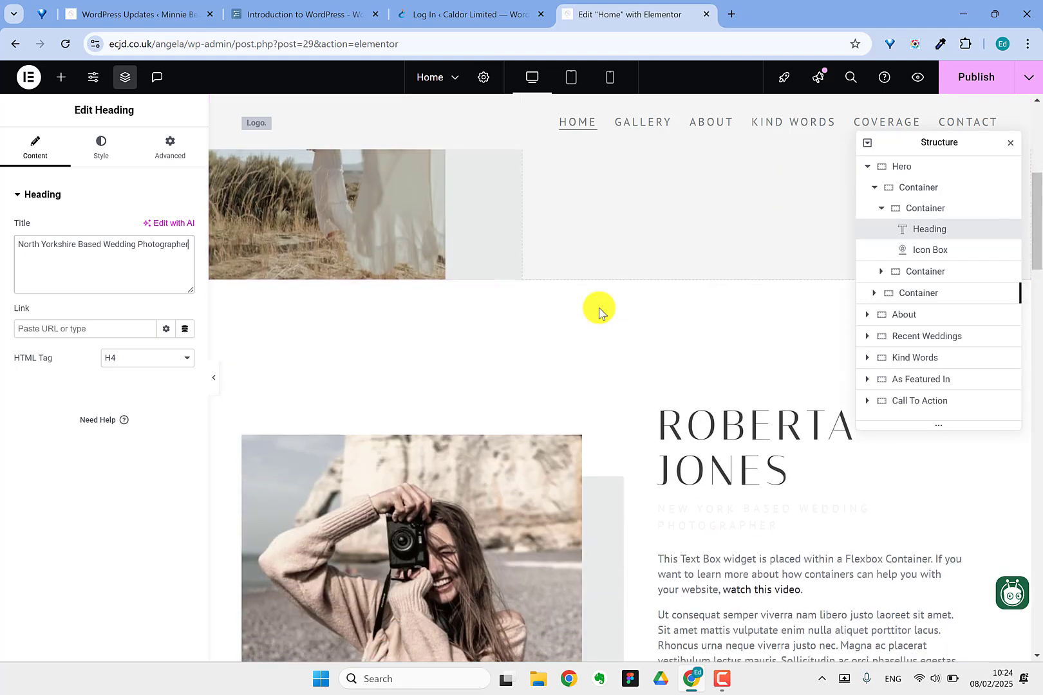
scroll(599, 307, down, 6)
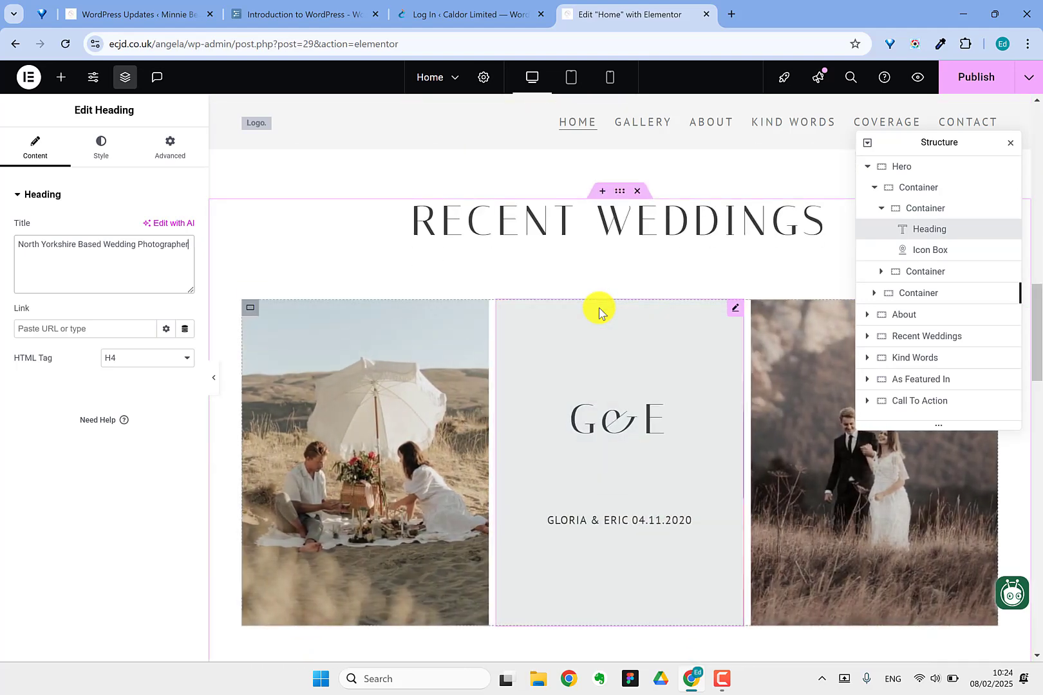
scroll(598, 307, down, 5)
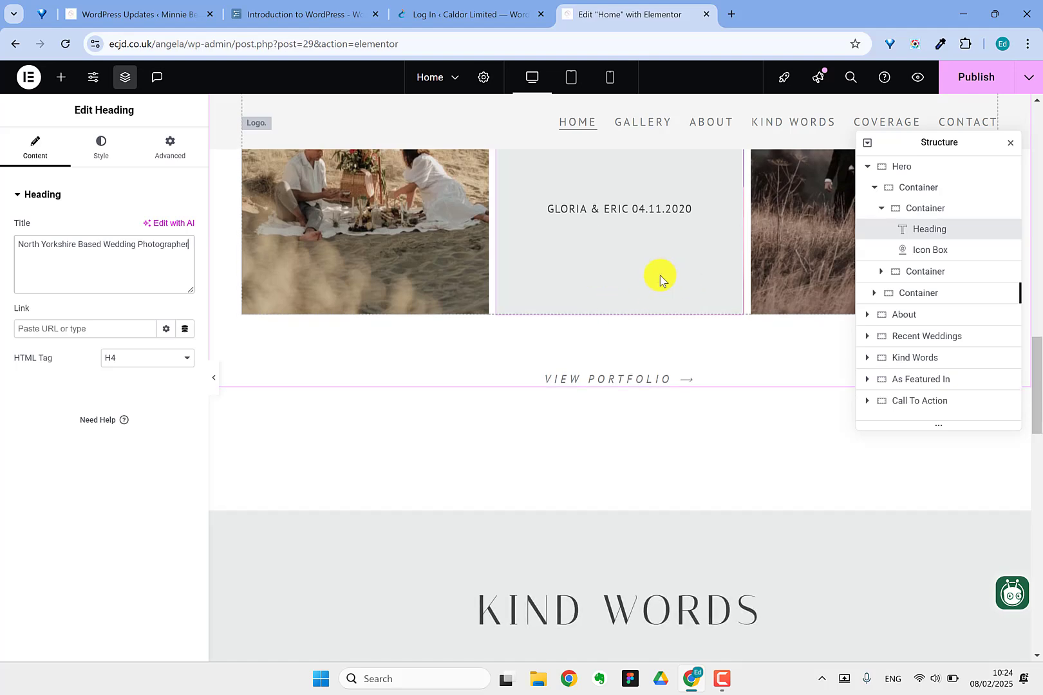
scroll(660, 277, up, 10)
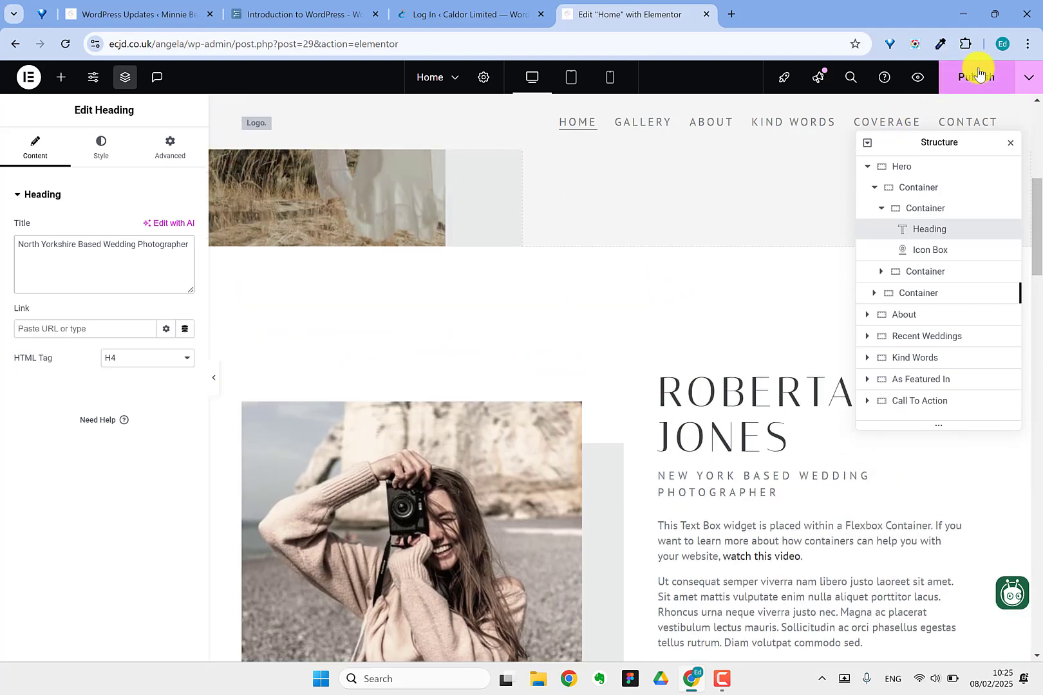
click(20, 80)
click(65, 215)
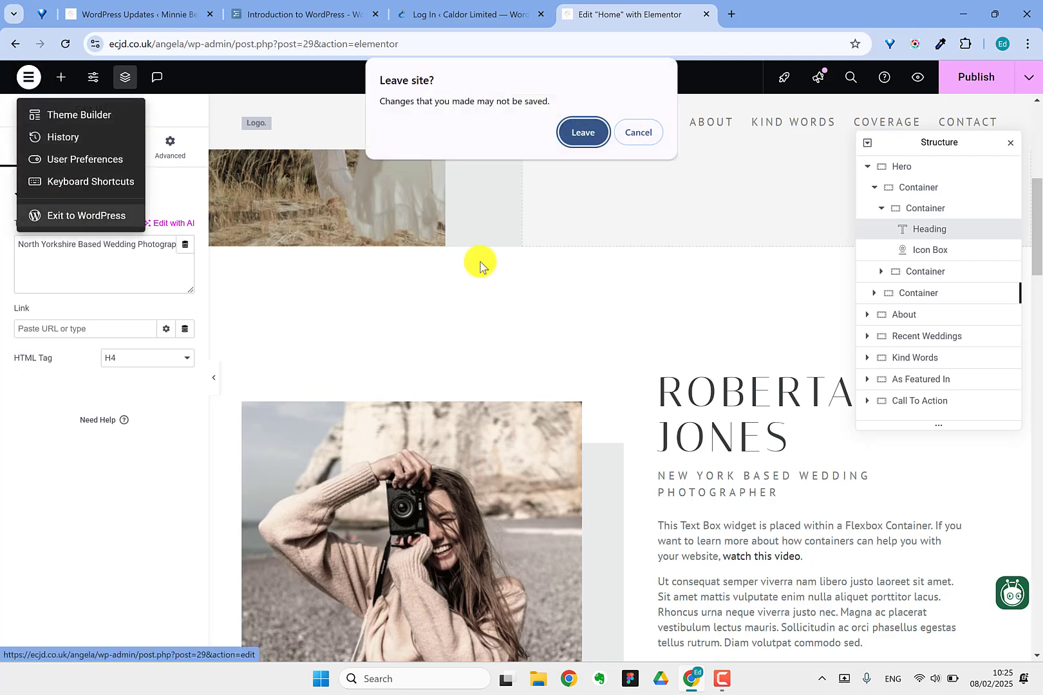
click(582, 135)
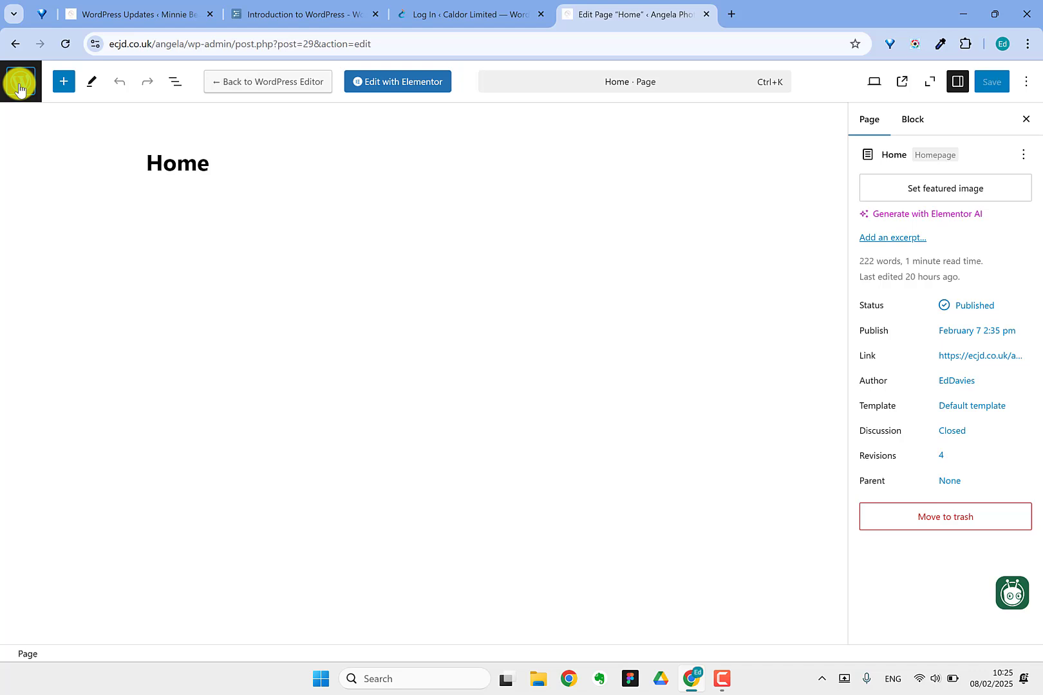
click(19, 84)
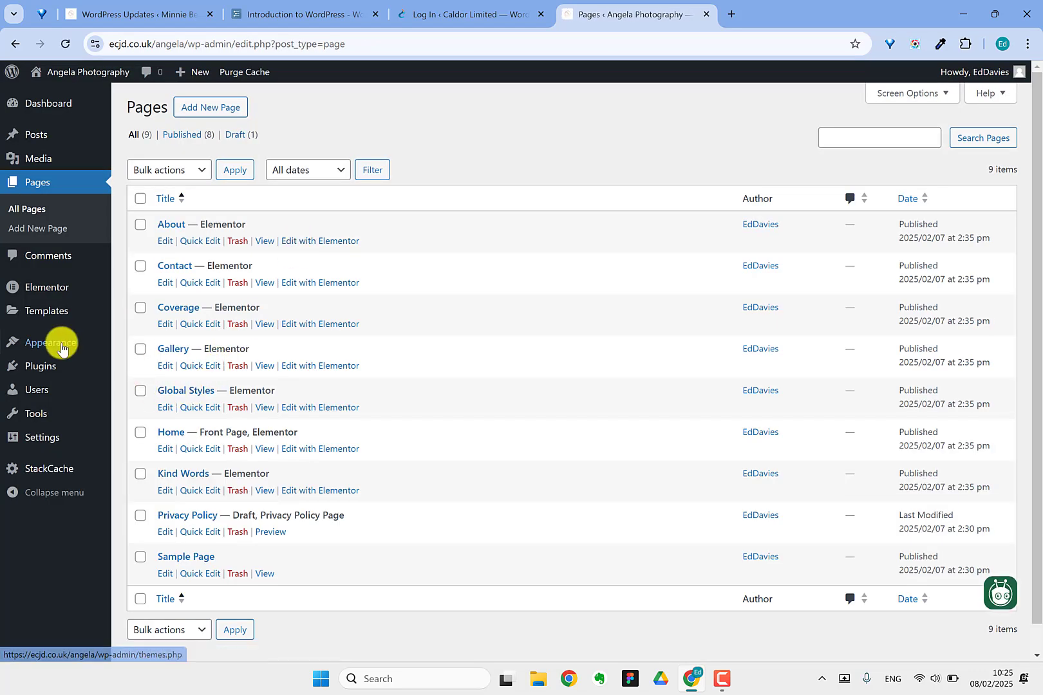
Step: Open Elementor's Kit Library from the WordPress dashboard and browse the available website kits
mouse_move(65, 288)
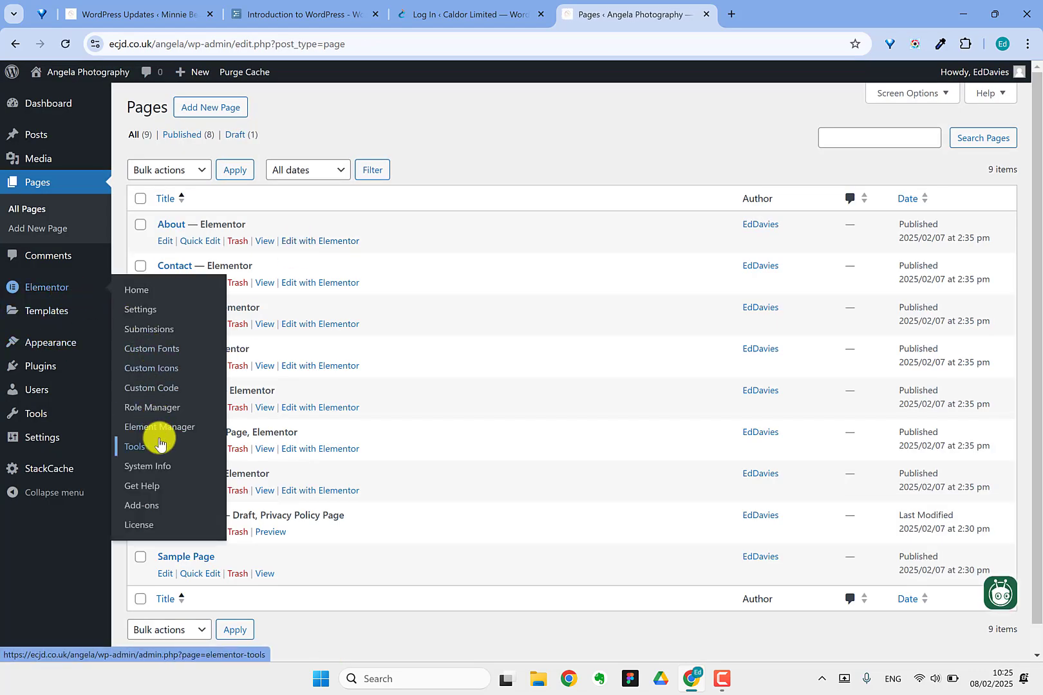
mouse_move(69, 312)
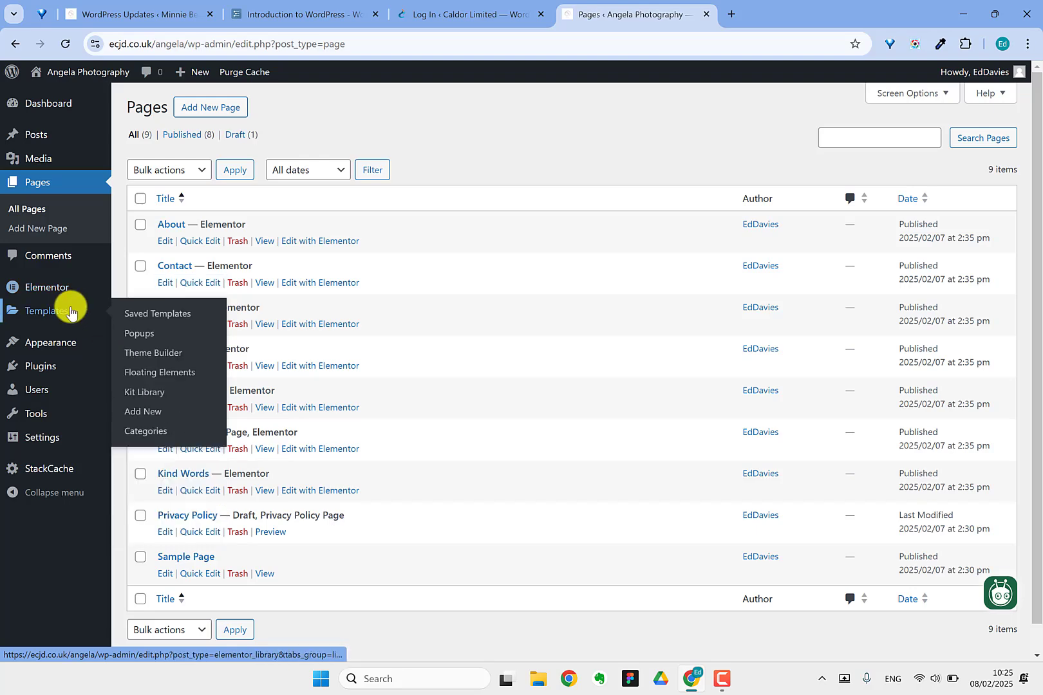
click(145, 392)
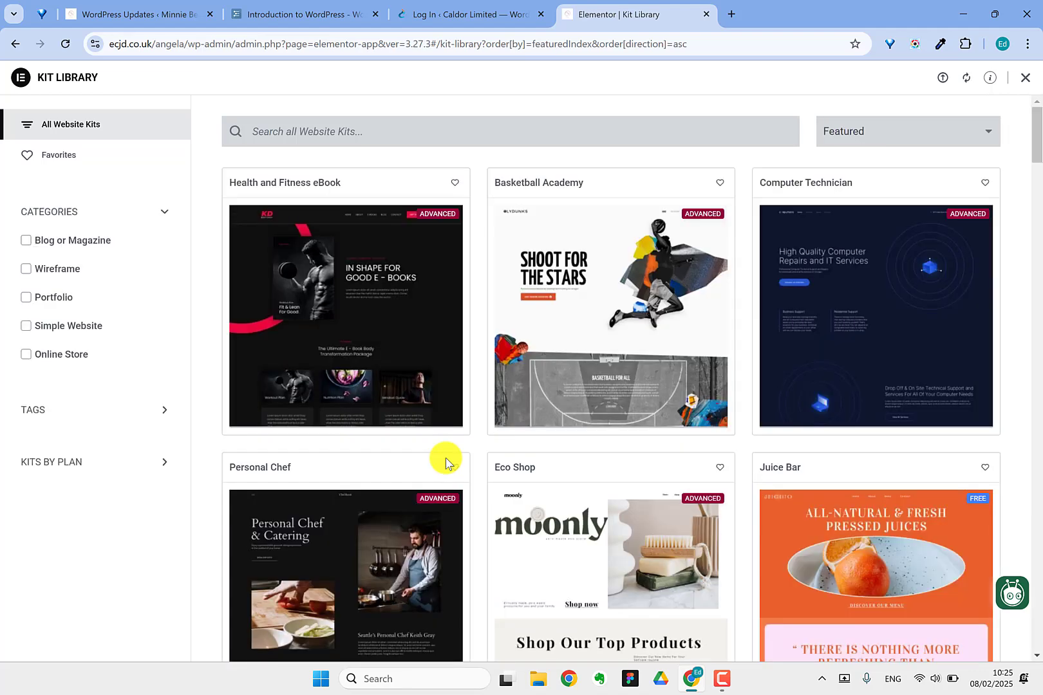
scroll(658, 328, down, 5)
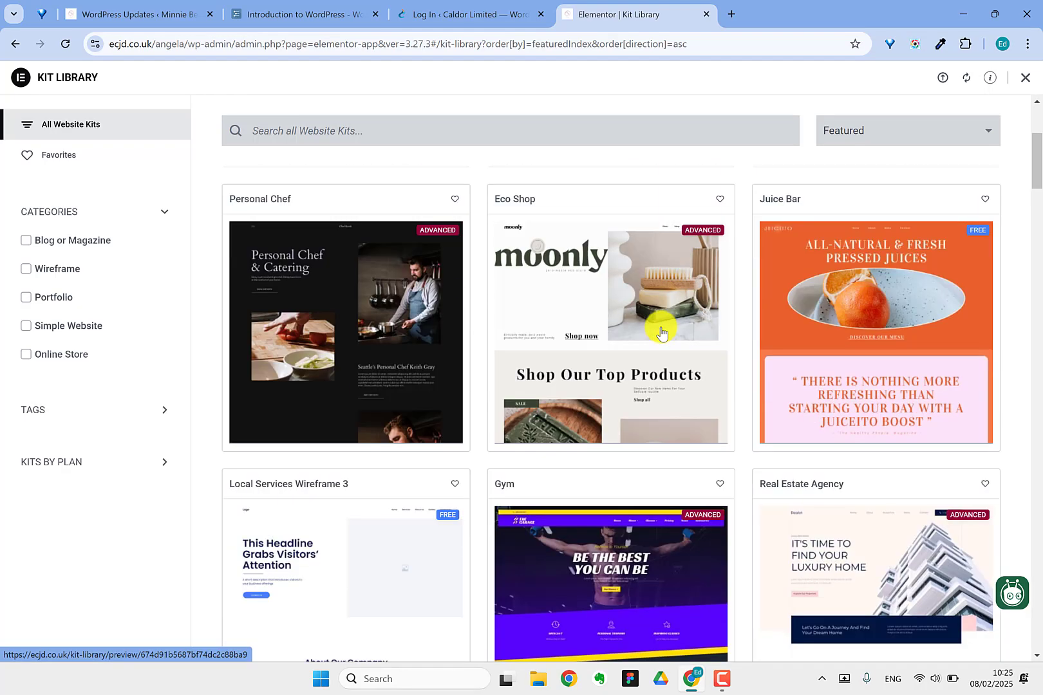
scroll(660, 332, down, 15)
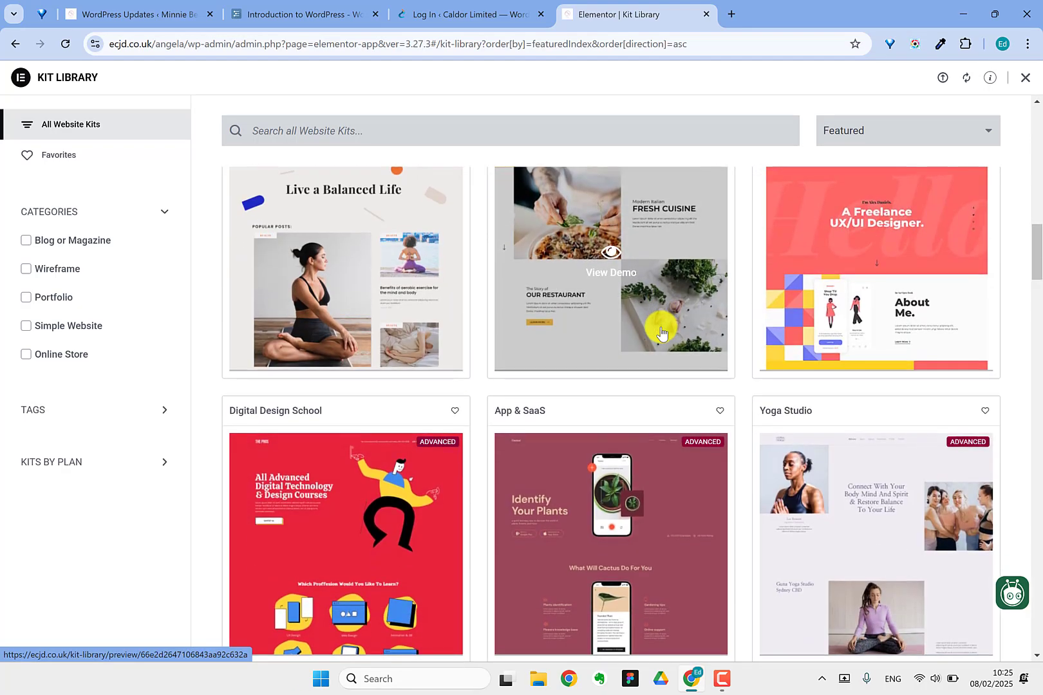
scroll(661, 332, down, 3)
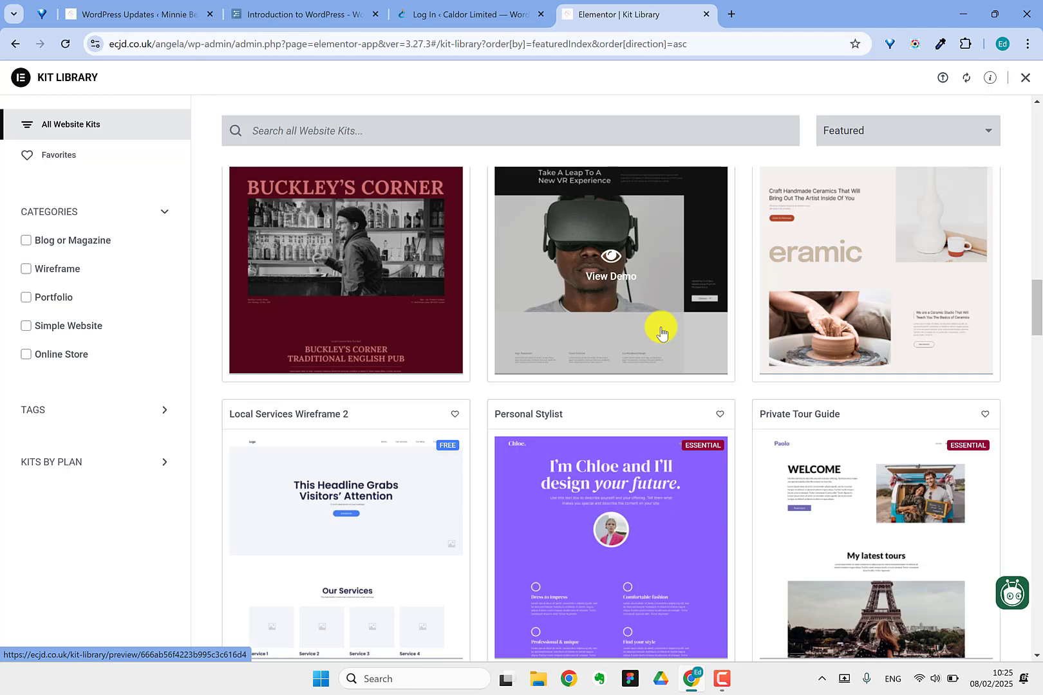
scroll(660, 331, down, 10)
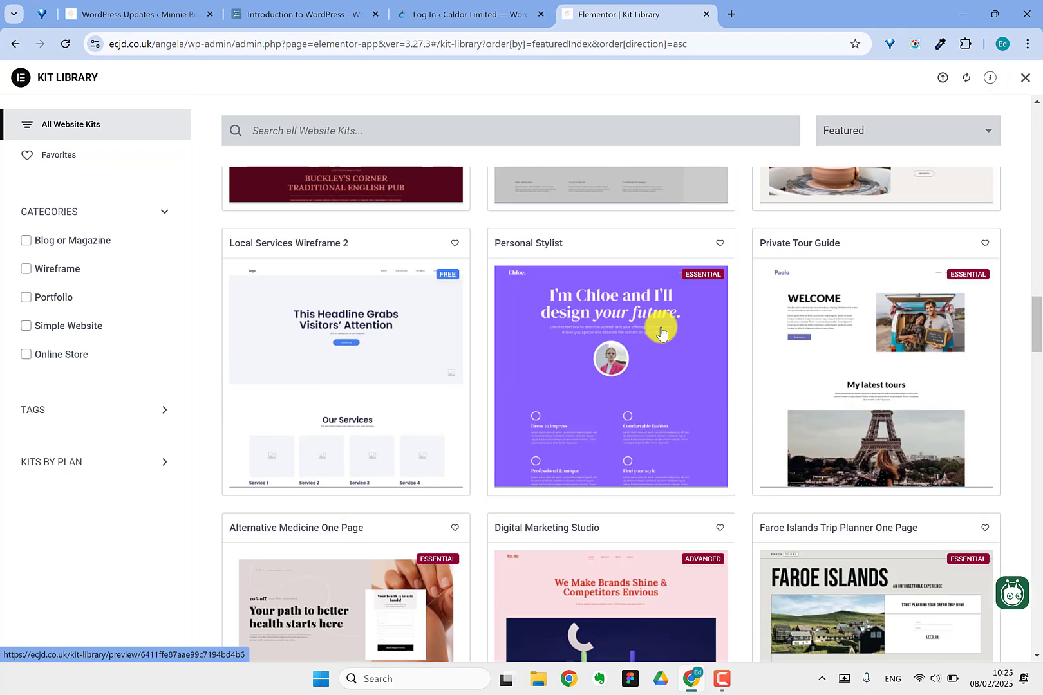
scroll(661, 329, down, 5)
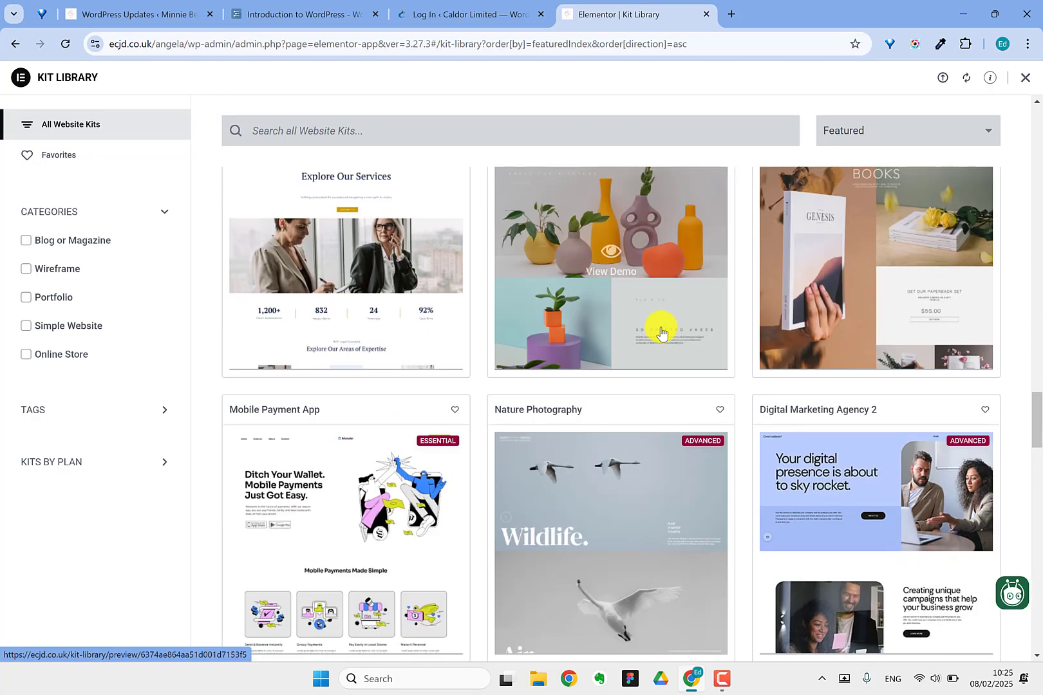
scroll(708, 319, up, 2)
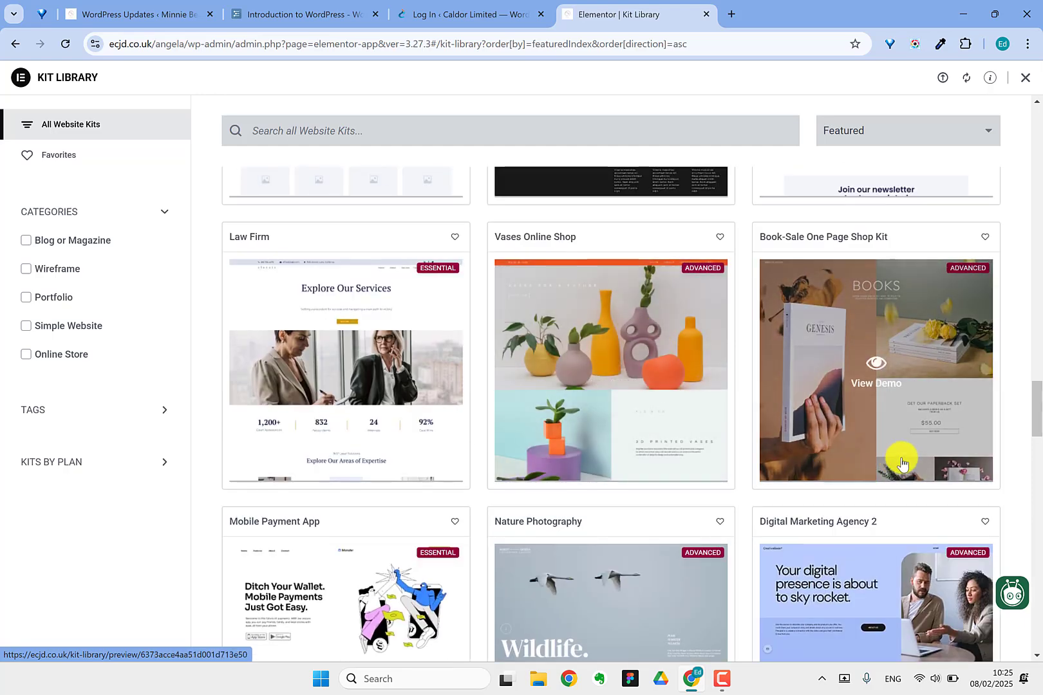
Step: Open the demo of the Book-Sale One Page Shop Kit and look through its page sections
click(874, 368)
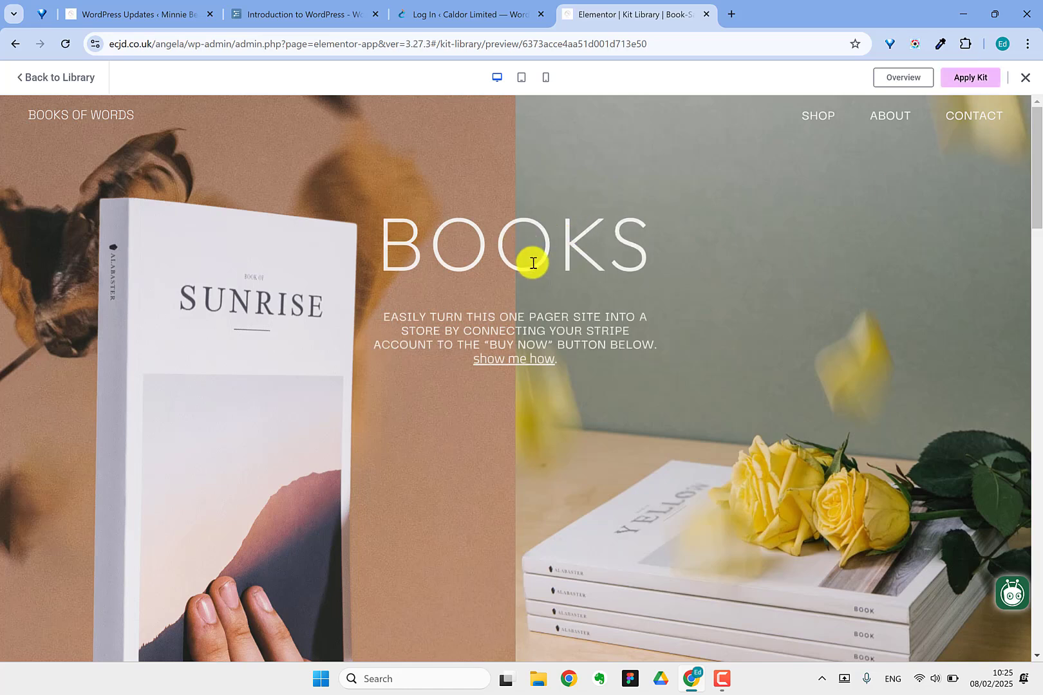
scroll(658, 365, down, 3)
scroll(658, 365, down, 8)
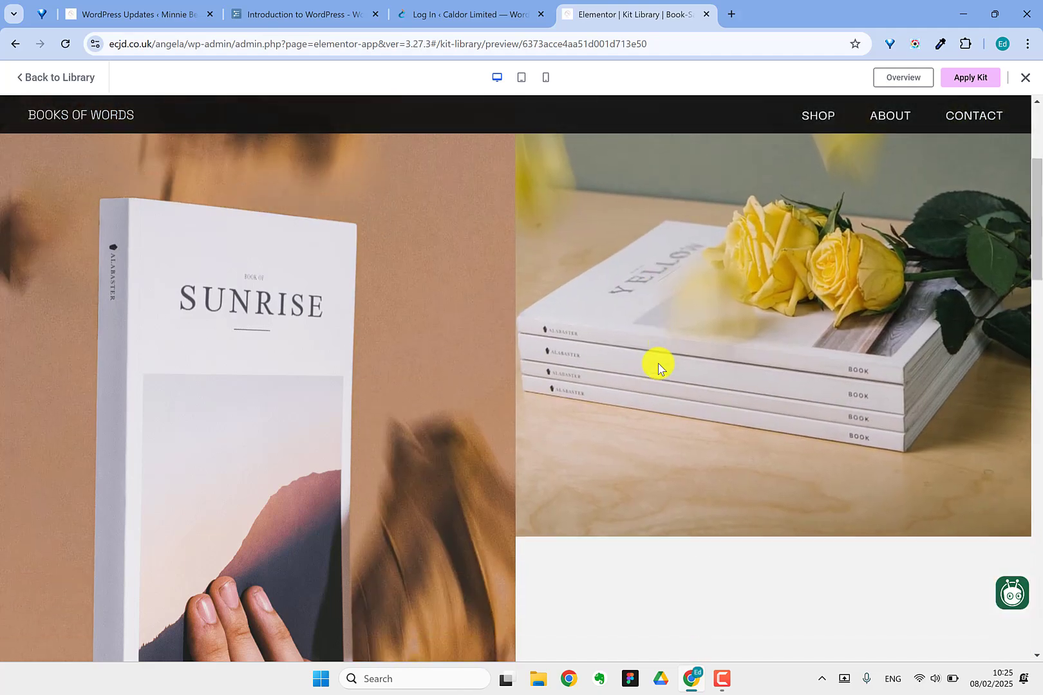
scroll(657, 365, down, 8)
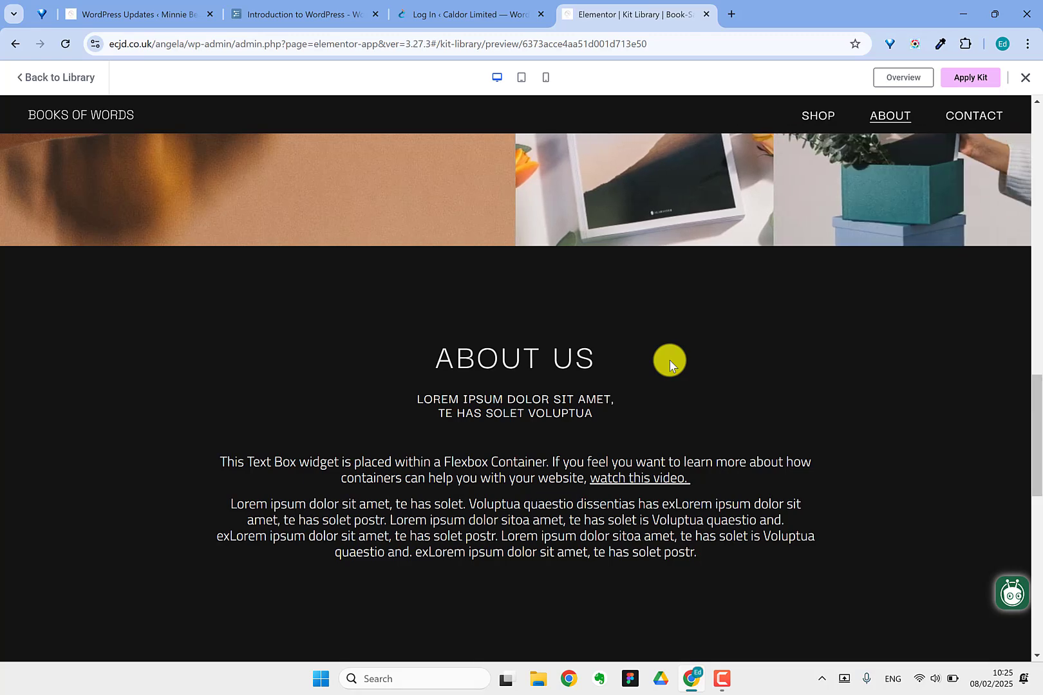
scroll(669, 361, up, 8)
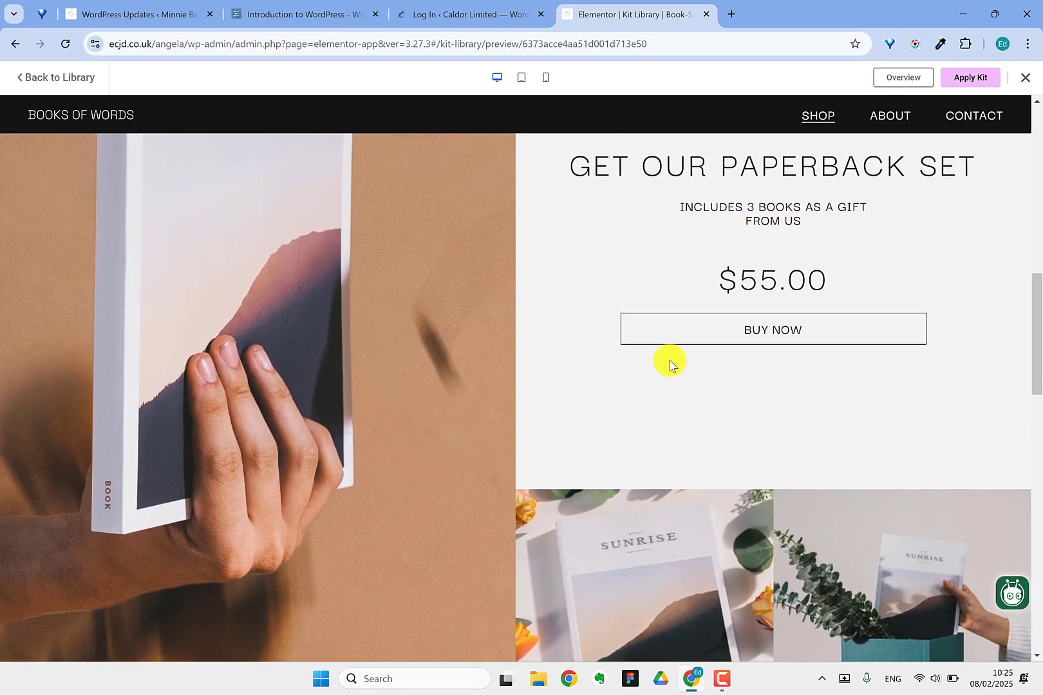
scroll(670, 361, up, 5)
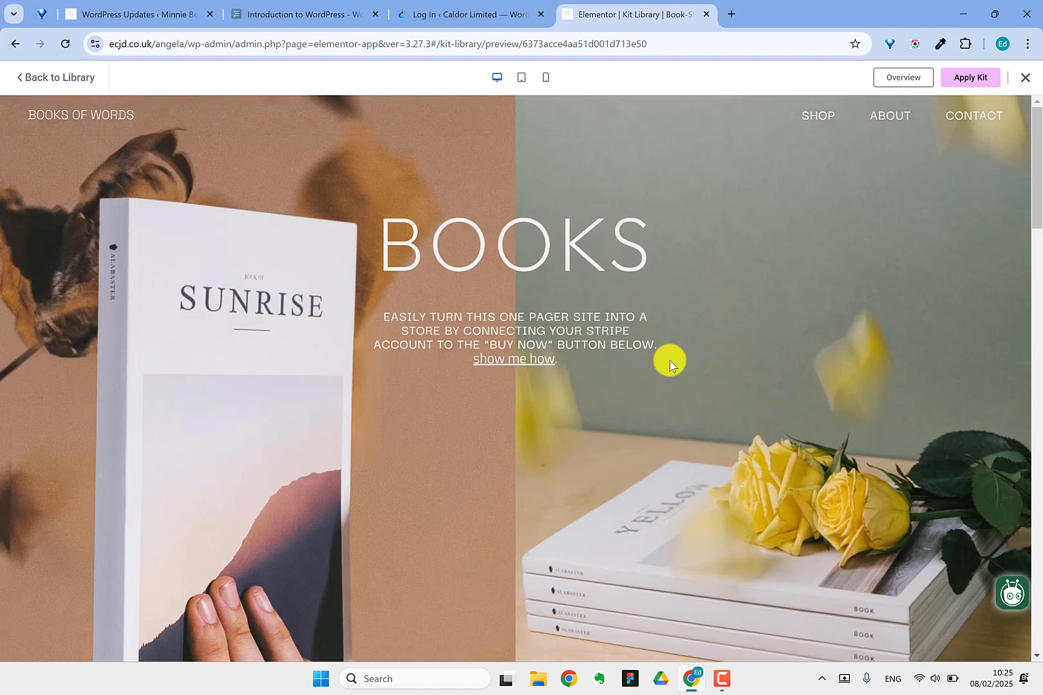
Step: Check the Introduction to WordPress outline in WorkFlowy and examine the available updates and backup options on Minnie Bee's WordPress Updates page
click(272, 13)
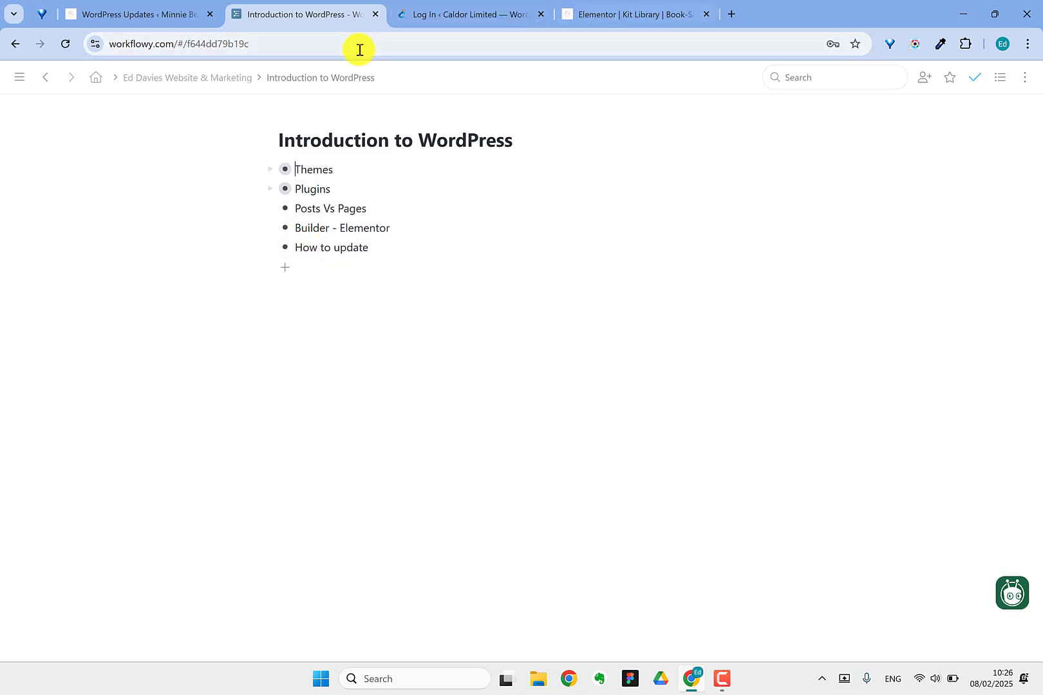
click(96, 13)
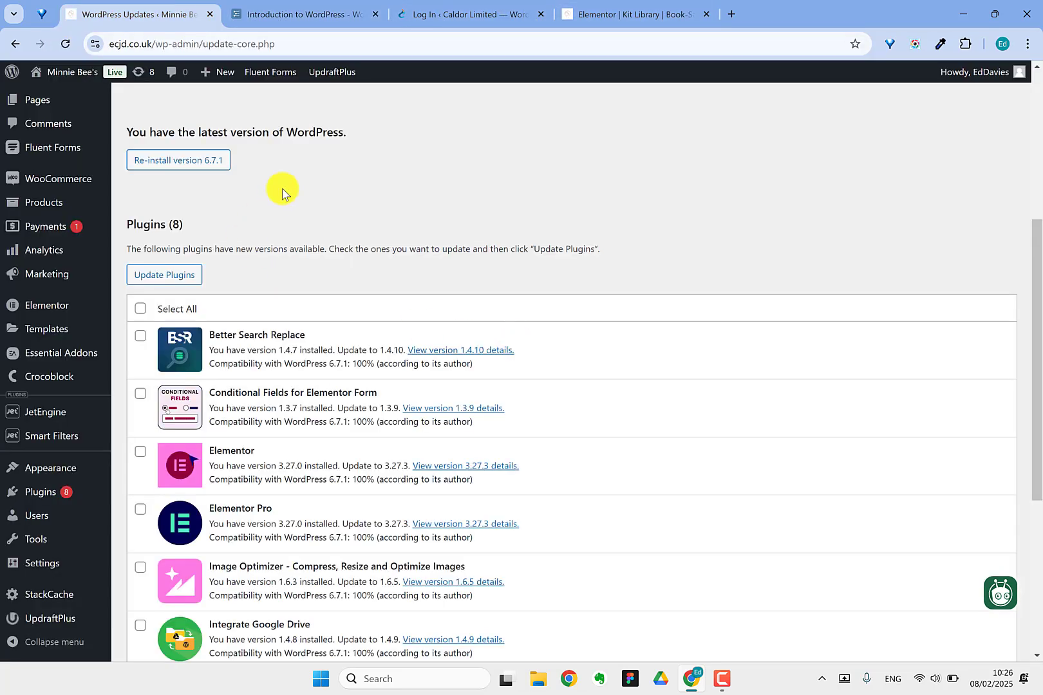
scroll(474, 235, down, 4)
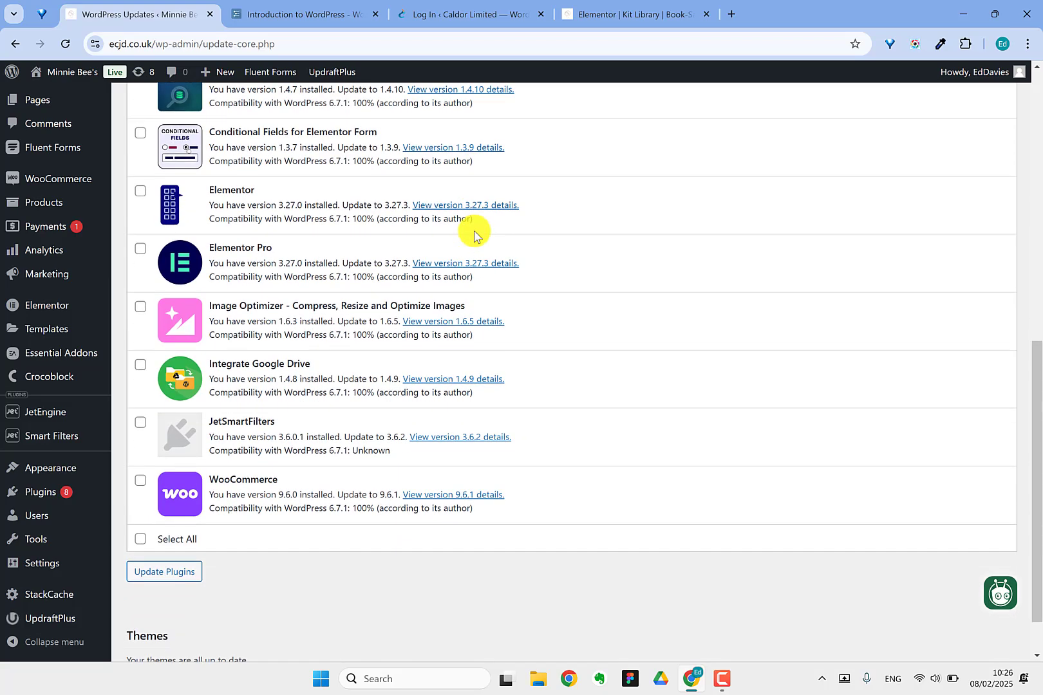
scroll(474, 235, up, 6)
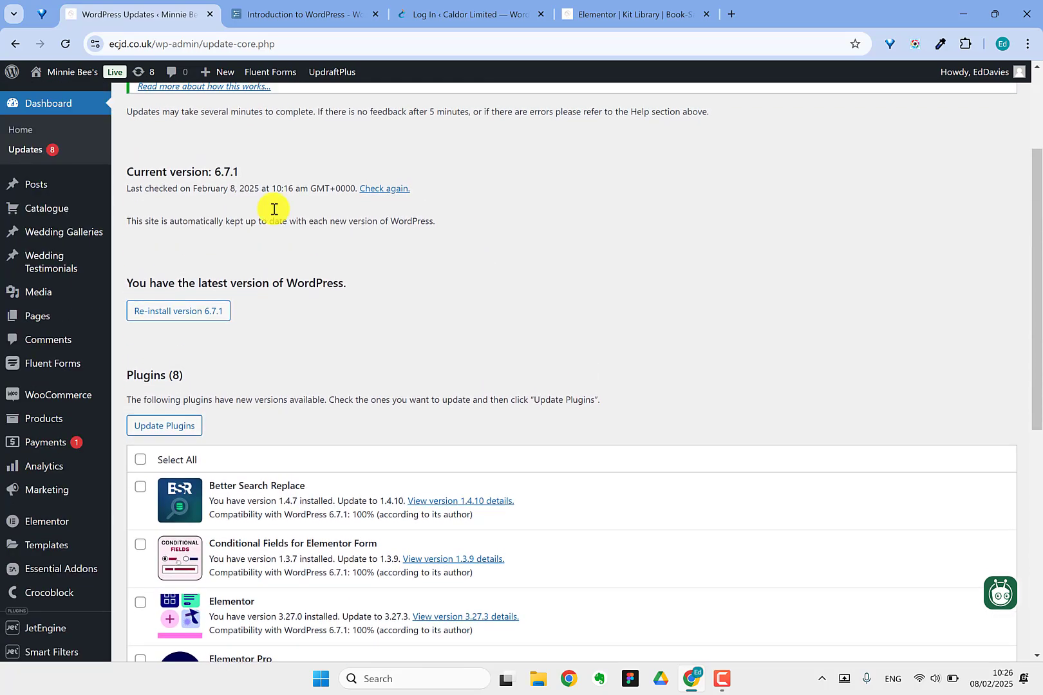
scroll(212, 226, up, 3)
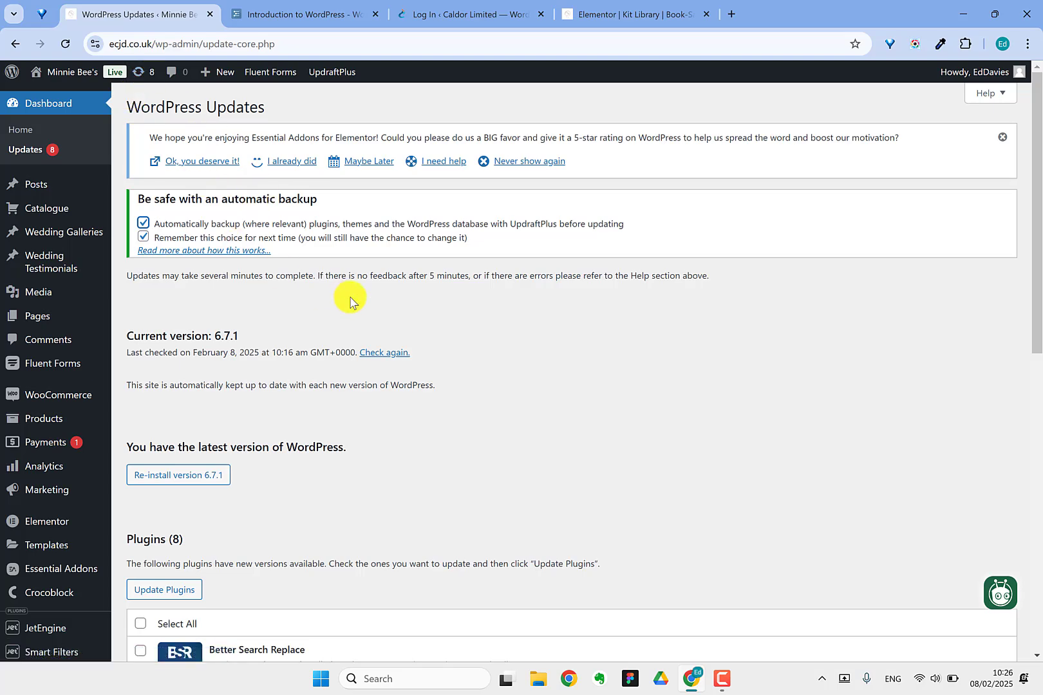
scroll(349, 297, down, 1)
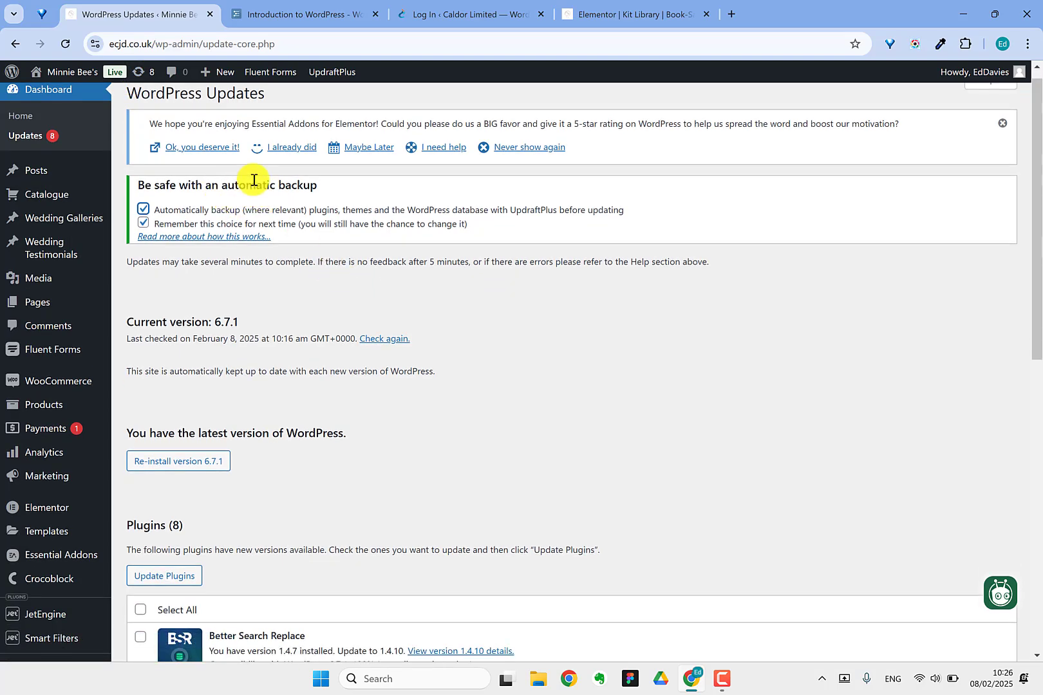
Step: Select all plugins with available updates, view the UpdraftPlus backup options and return to the WorkFlowy outline
click(143, 222)
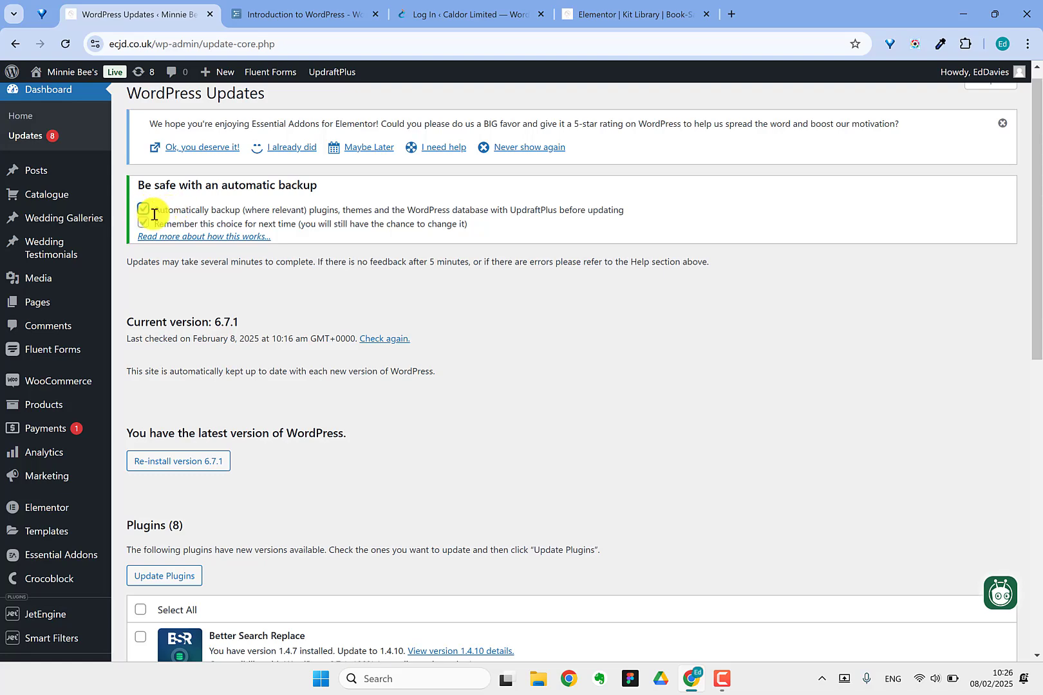
scroll(516, 351, down, 3)
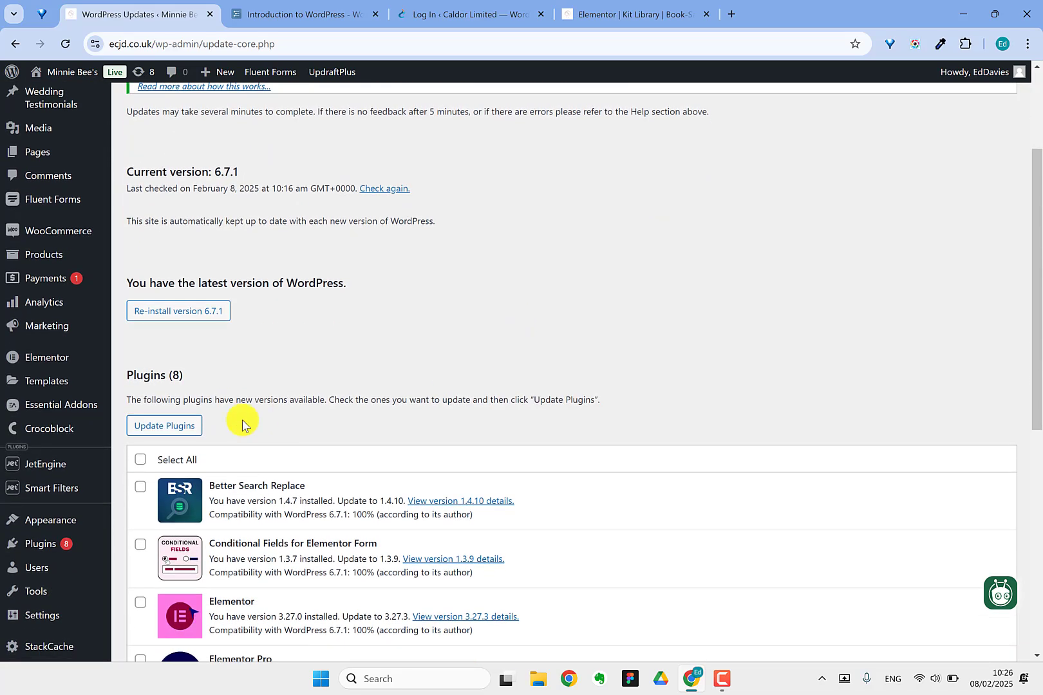
click(139, 461)
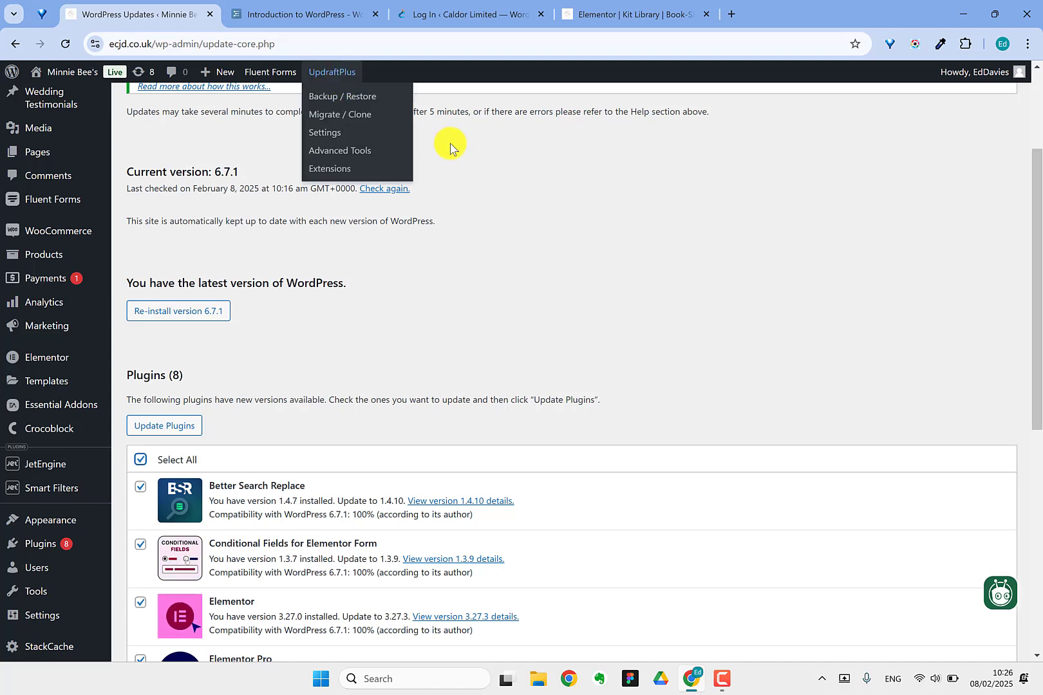
mouse_move(334, 78)
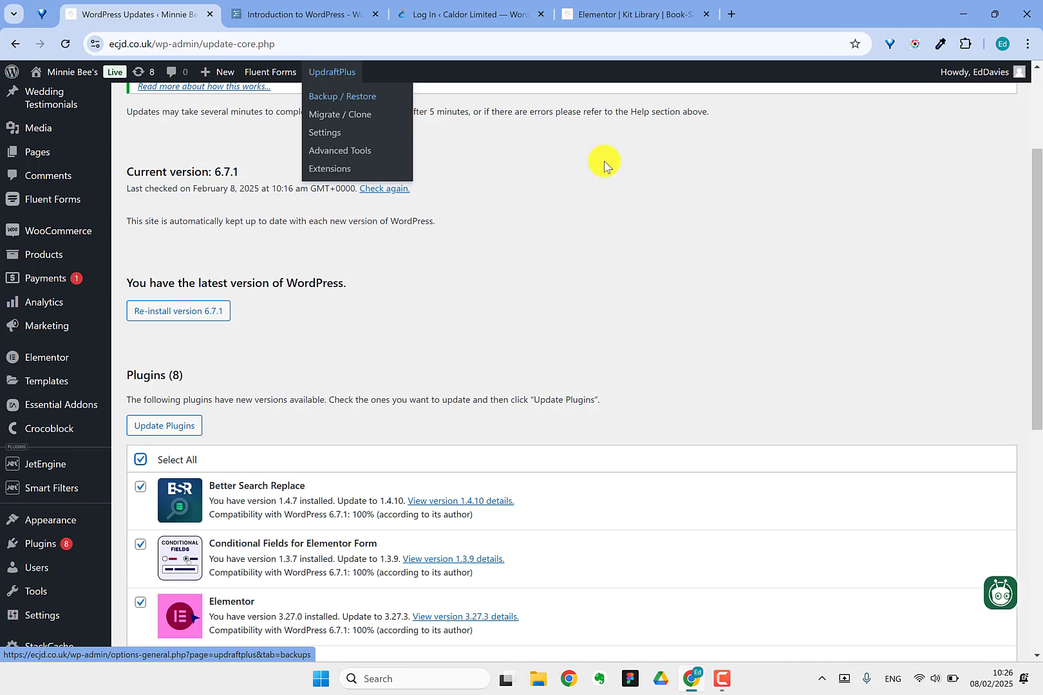
click(300, 6)
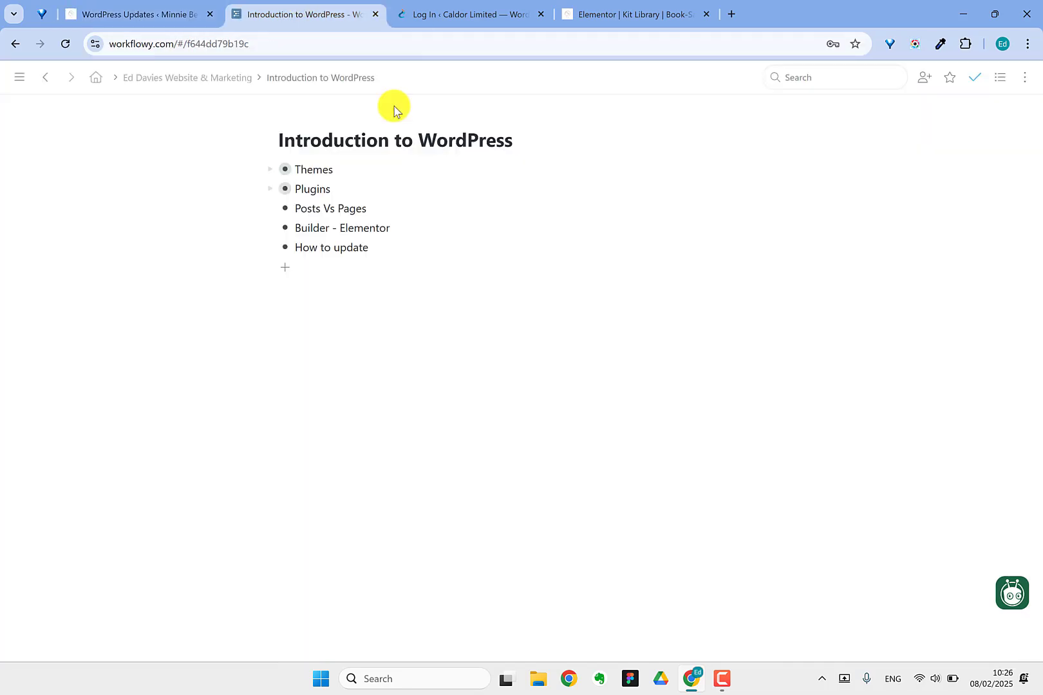